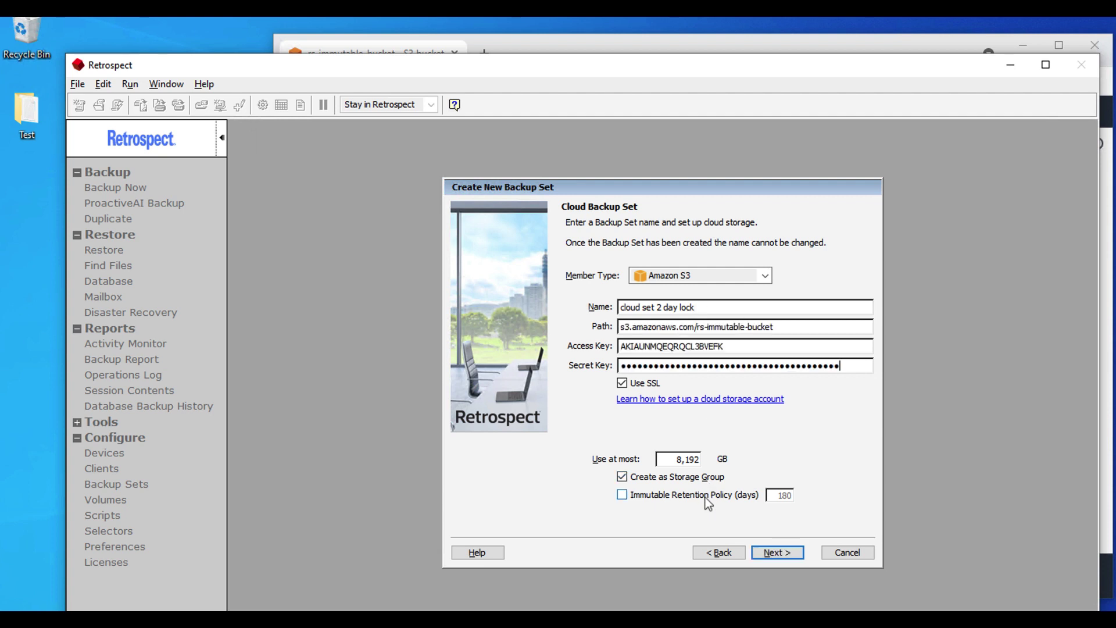
- Enable a 2-day Immutable Retention Policy for the cloud backup set and finish creating it with security set to None
left_click(707, 497)
left_click_drag(772, 500, 797, 498)
type("2")
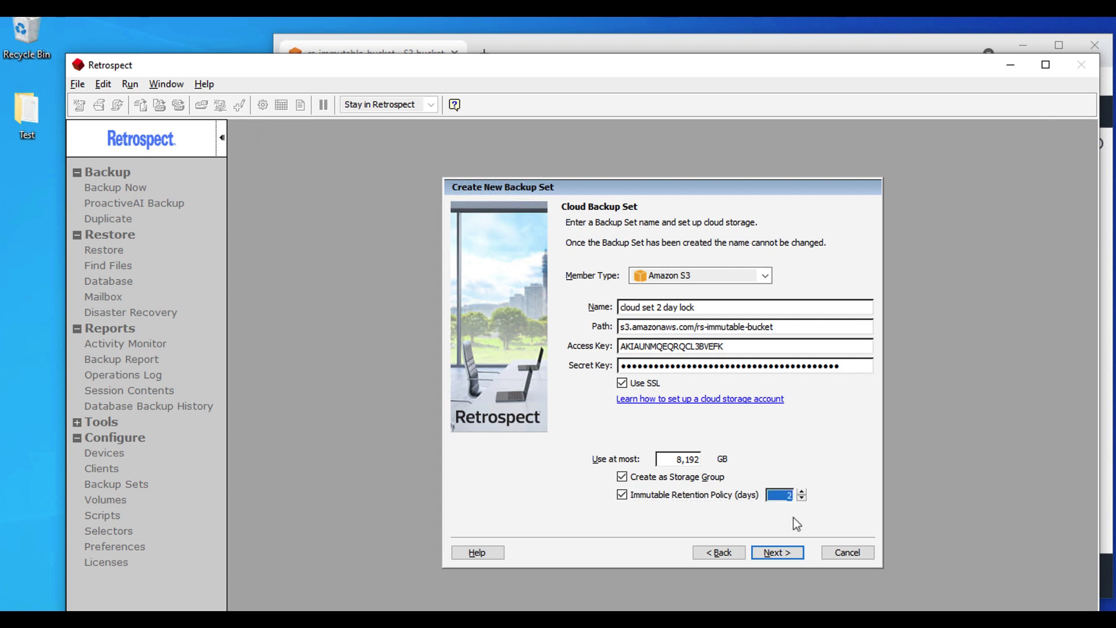
left_click(795, 554)
left_click(794, 554)
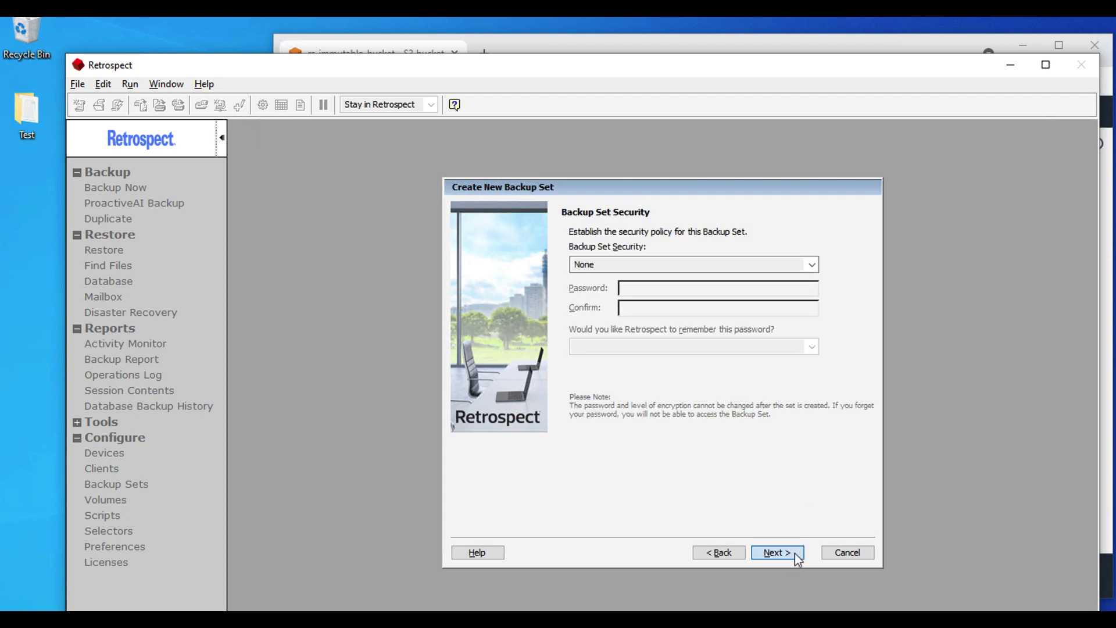
left_click(794, 554)
left_click(794, 554)
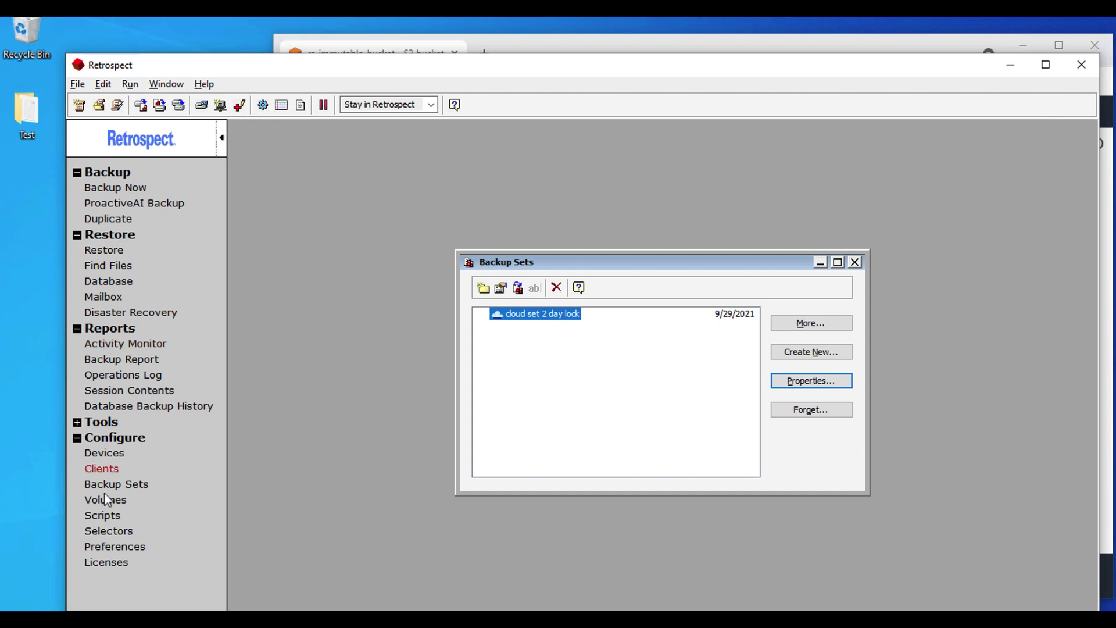
- Create a new Backup script named "cloud script"
left_click(108, 517)
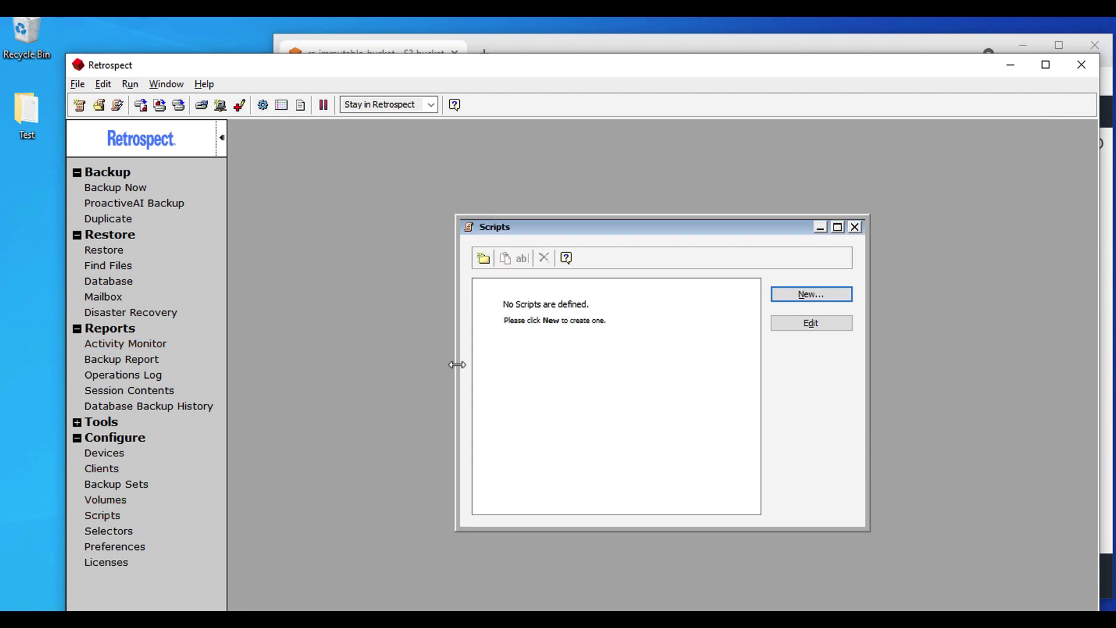
left_click(810, 294)
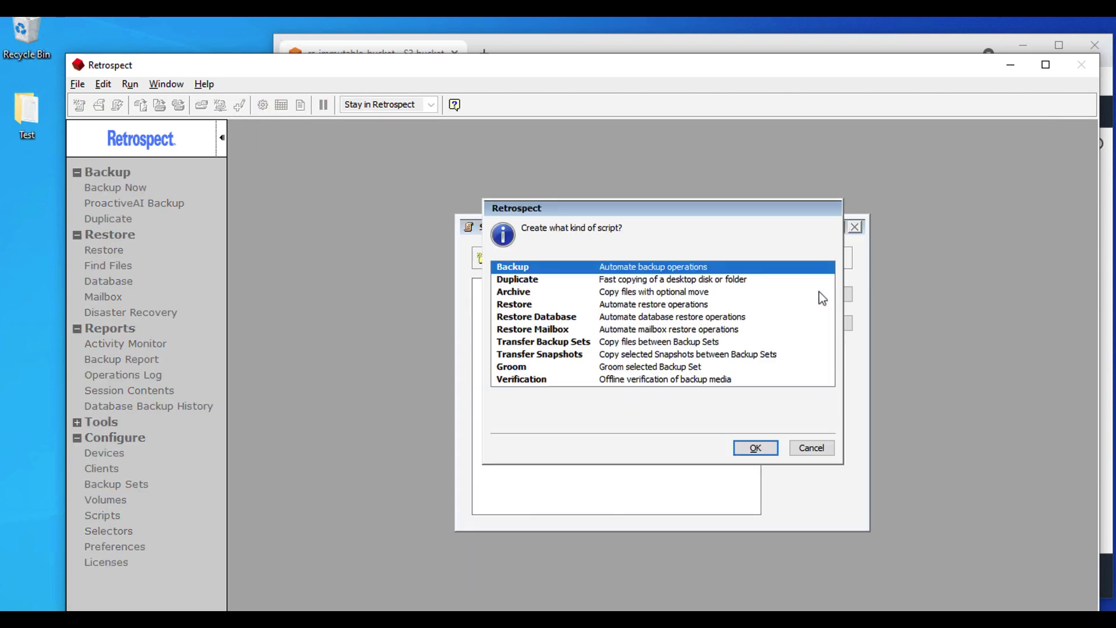
left_click(757, 448)
type("cloud script")
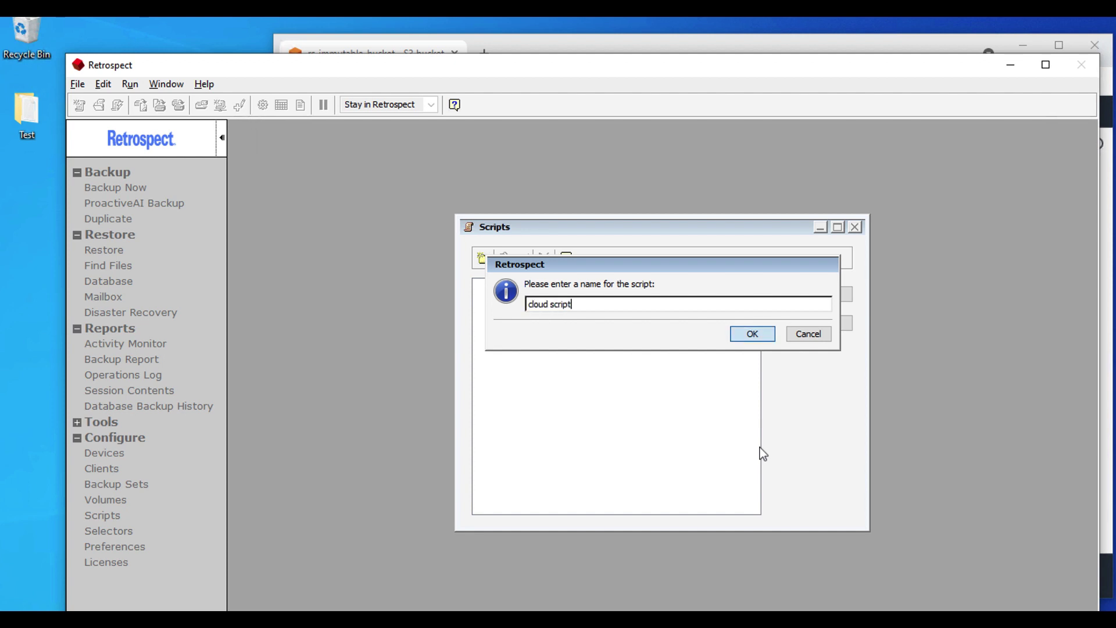
key("Return")
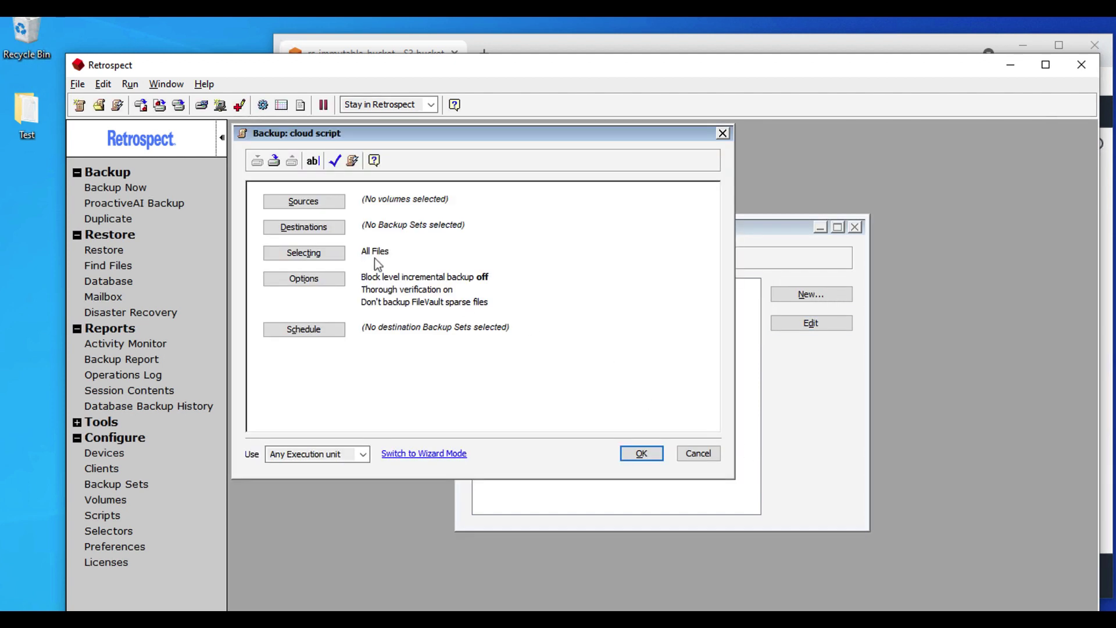
- Add the Test folder on OS (C:) as the script's backup source
left_click(306, 202)
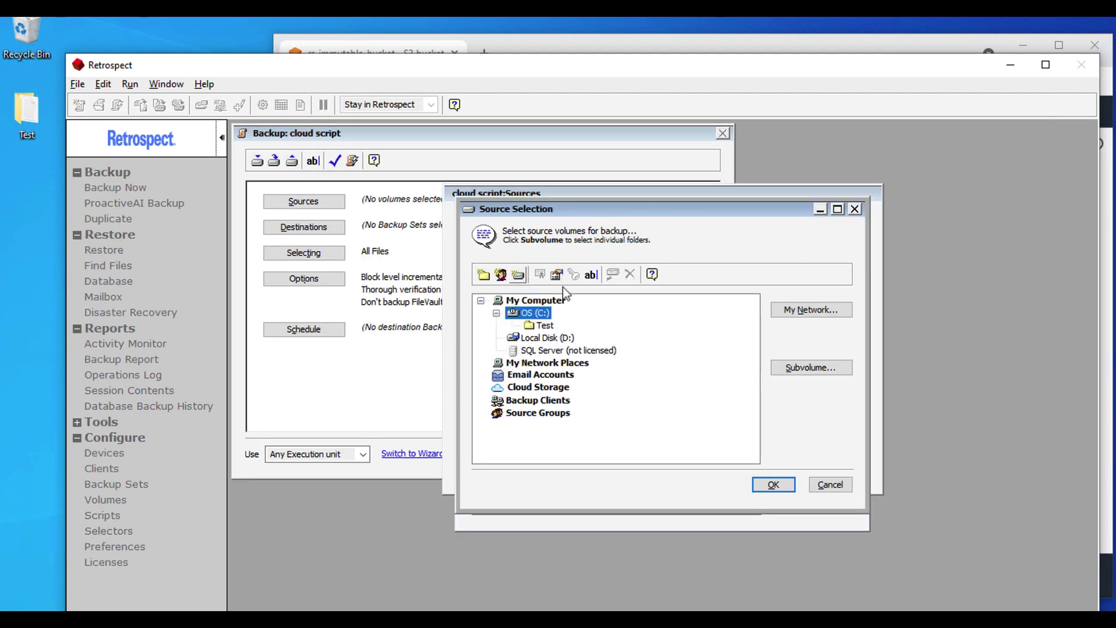
left_click(545, 325)
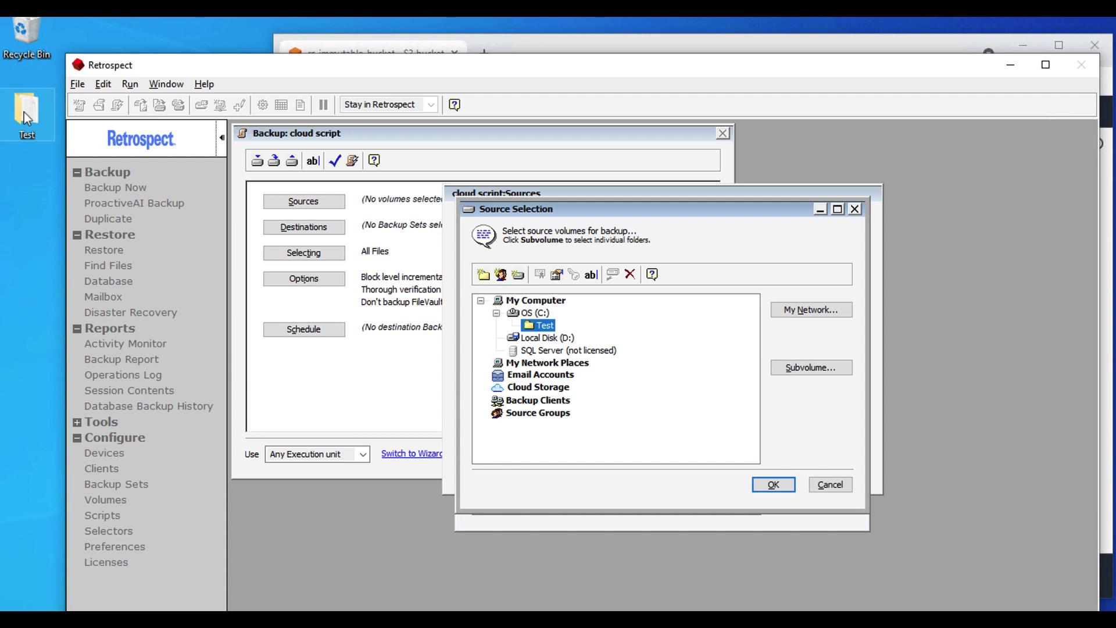
left_click(774, 485)
left_click(788, 468)
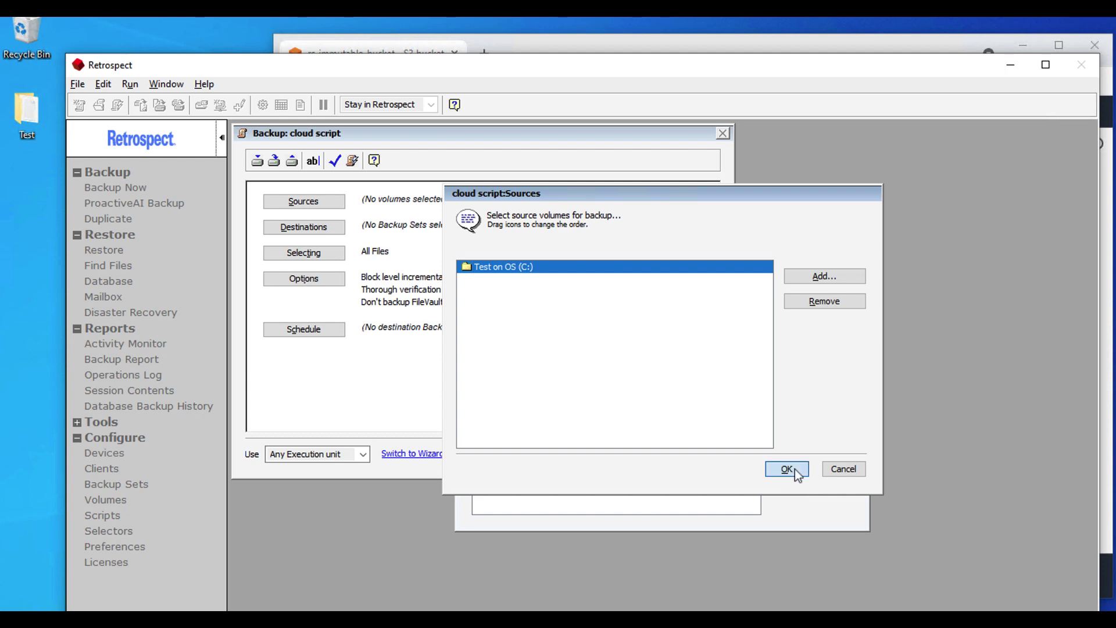
- Set the backup set "cloud set 2 day lock" as the script's destination
left_click(330, 226)
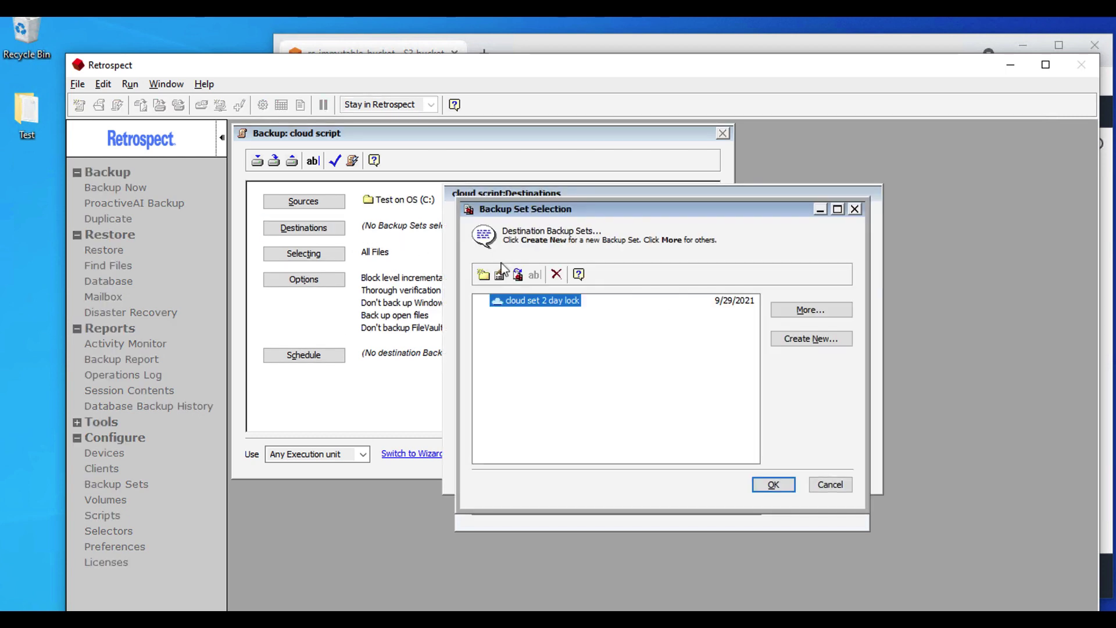
left_click(773, 488)
left_click(777, 469)
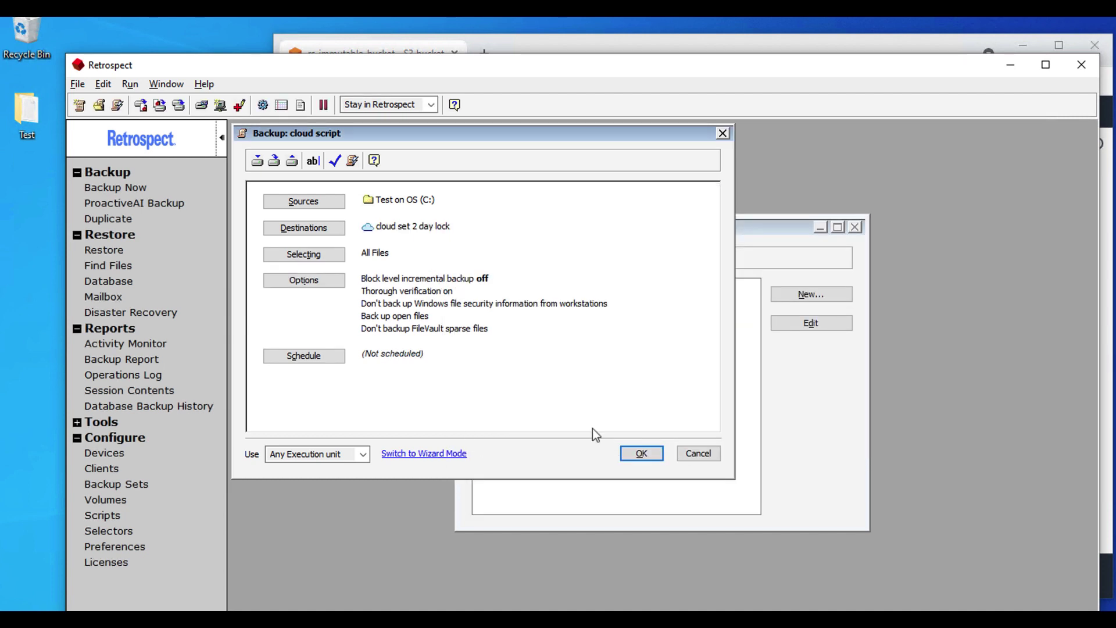
- Run the cloud script backup immediately and close the Scripts window
left_click(352, 161)
left_click(753, 461)
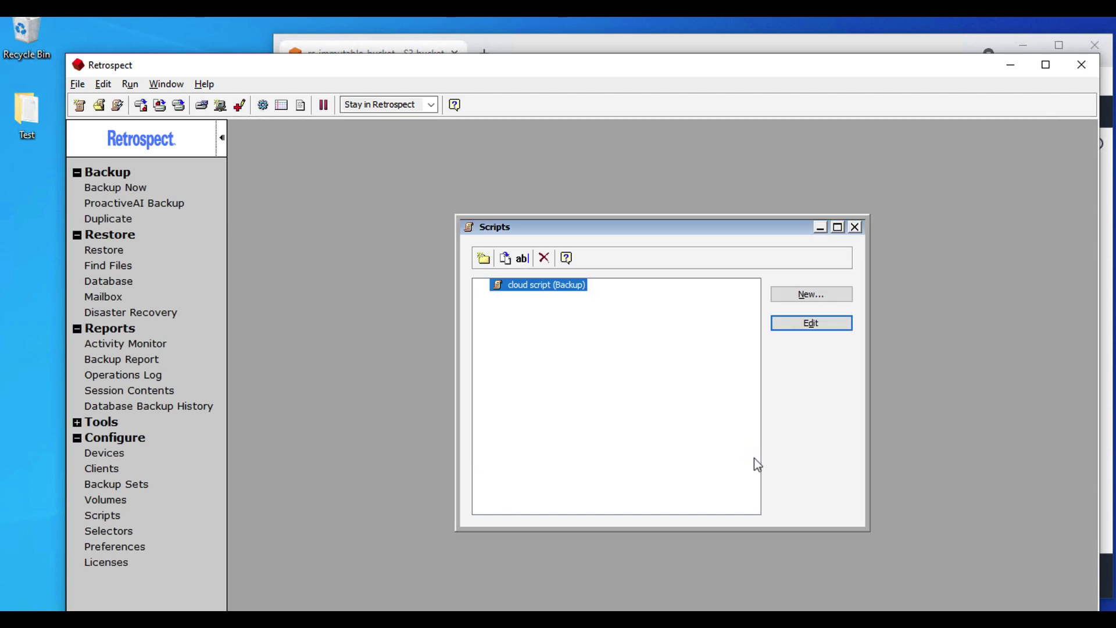
left_click(855, 227)
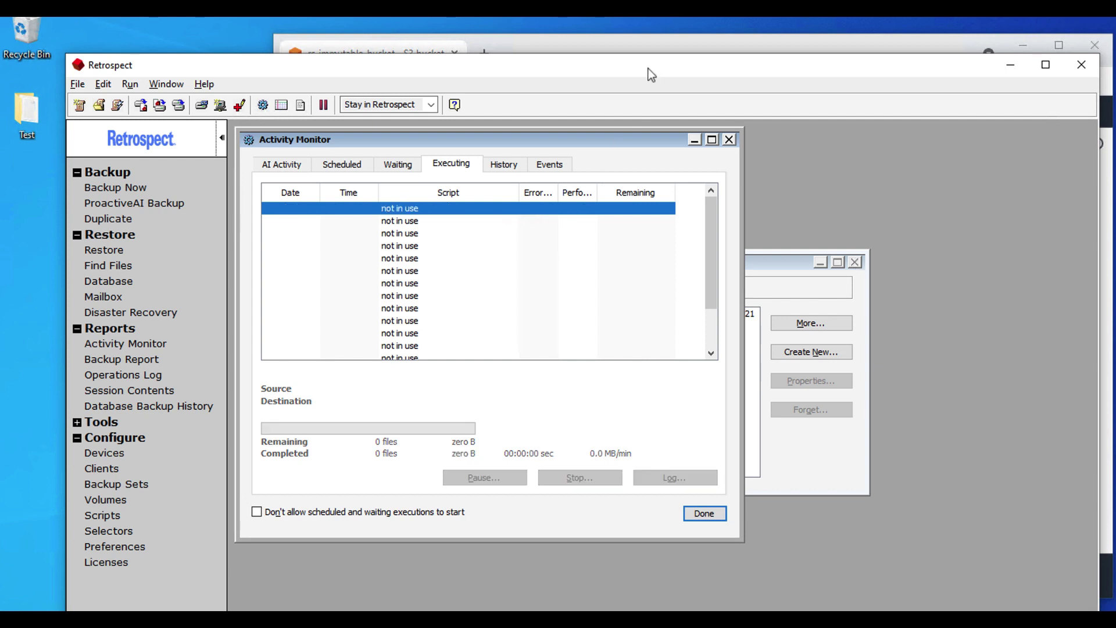
- Switch to the S3 console in the browser, refresh rs-immutable-bucket, and delete its "cloud set 2 day lock/" folder, confirming with "delete"
left_click(642, 46)
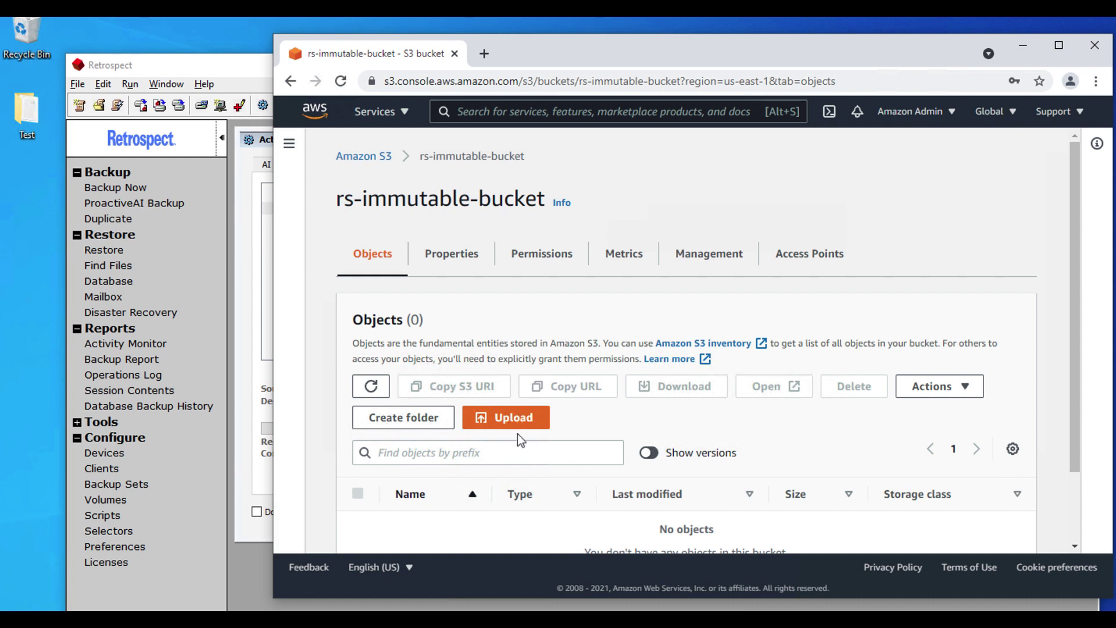
left_click(370, 386)
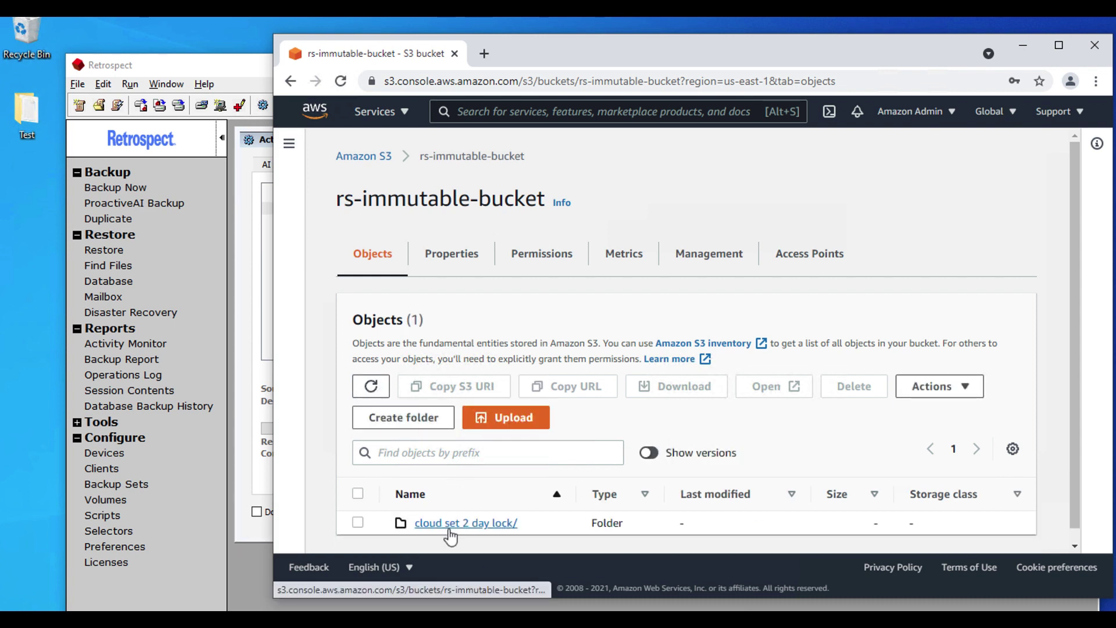
left_click(357, 523)
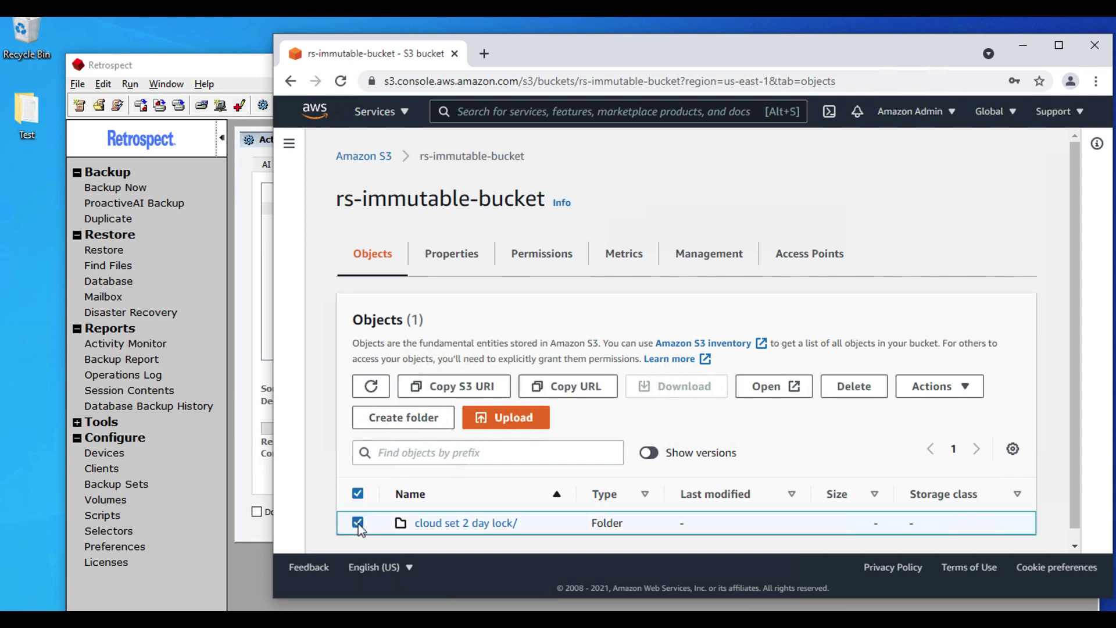
left_click(858, 390)
left_click_drag(1076, 391, 1077, 507)
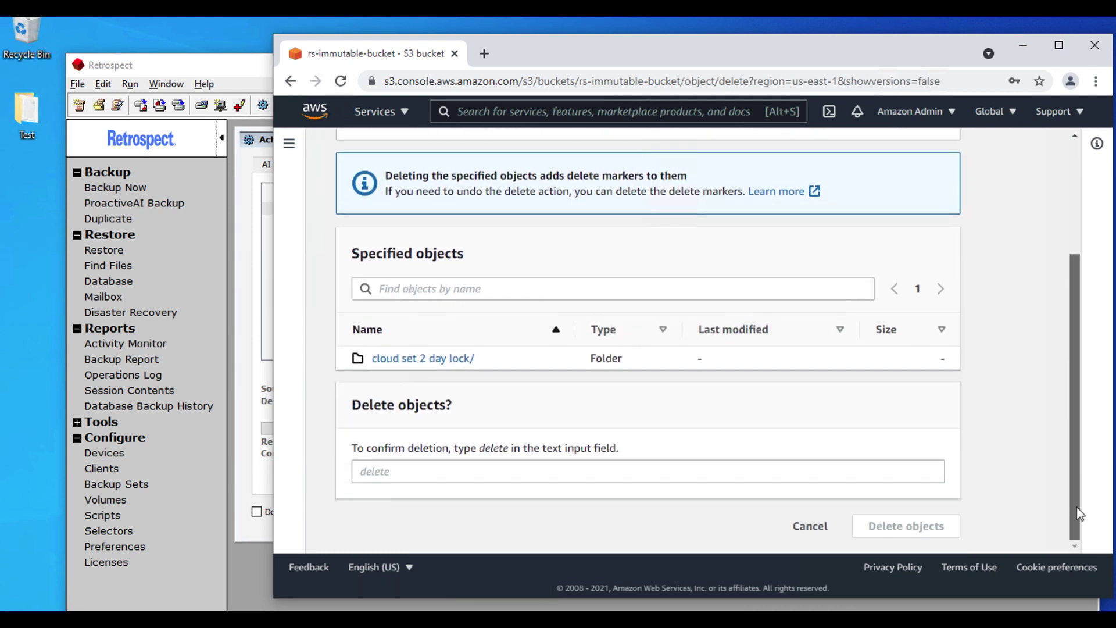
left_click(681, 475)
type("delete")
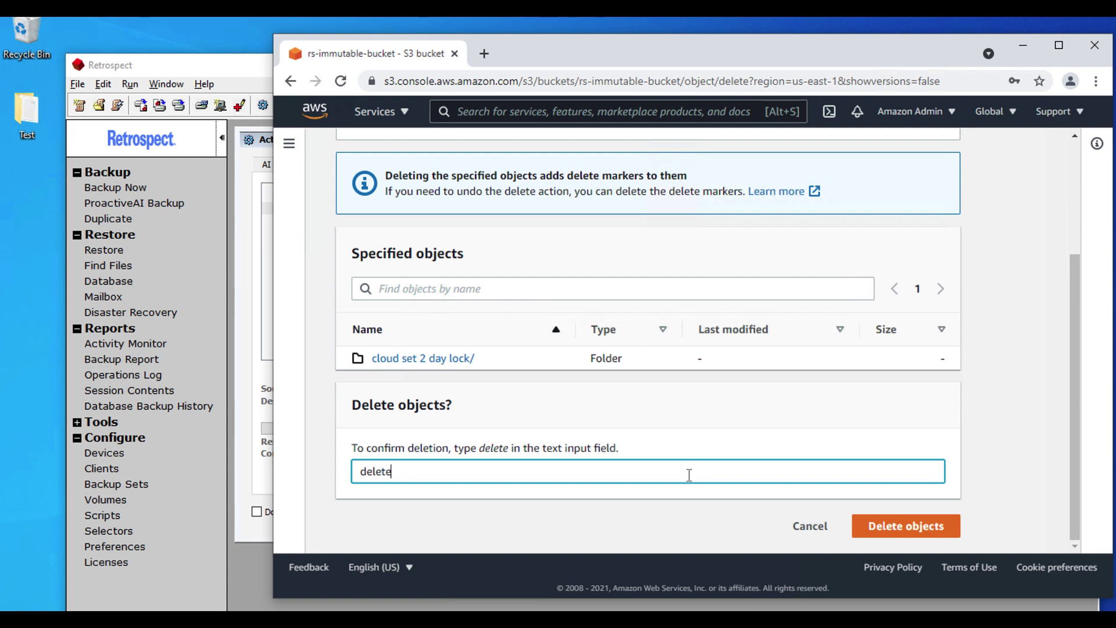
left_click(868, 532)
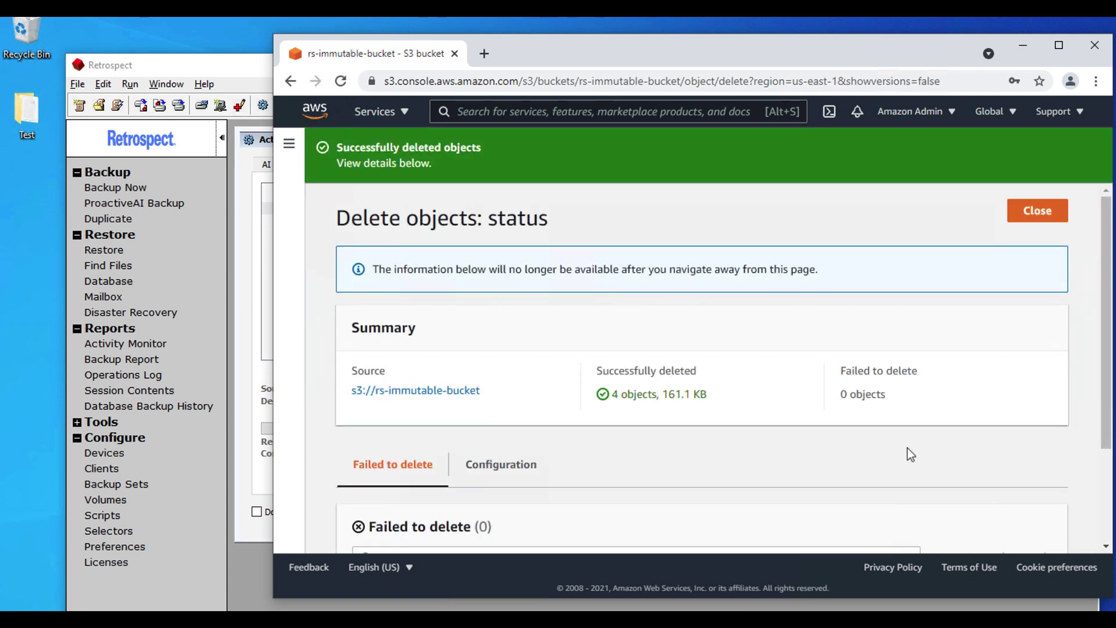
left_click(1027, 217)
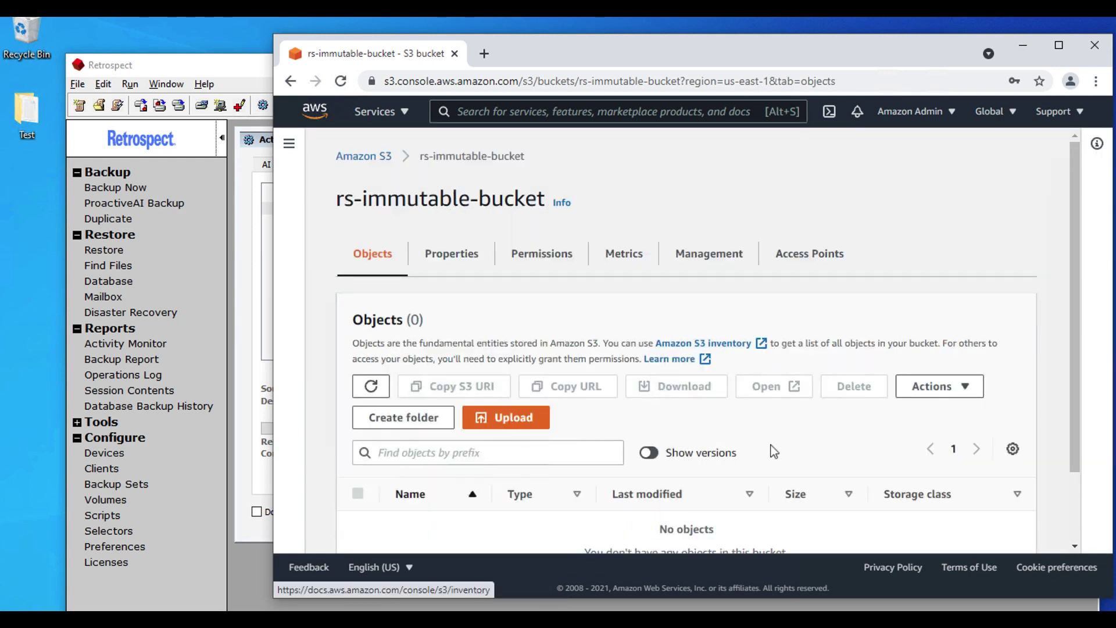
- Show object versions in the bucket and examine the versions and delete markers inside the "cloud set 2 day lock/" folder
left_click(649, 453)
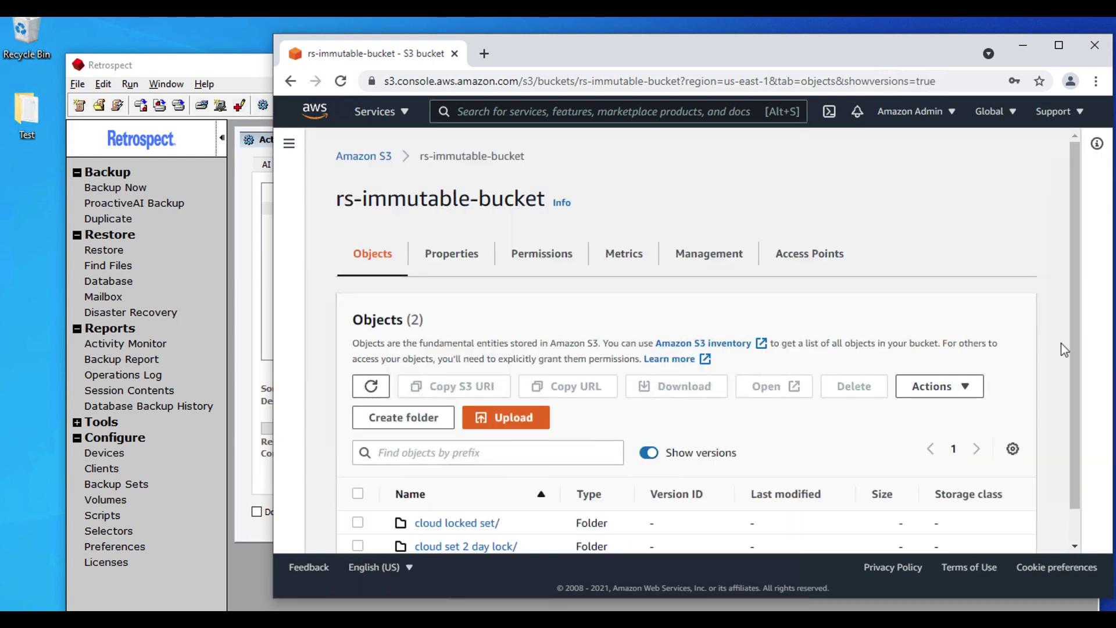
left_click_drag(1075, 337, 1076, 355)
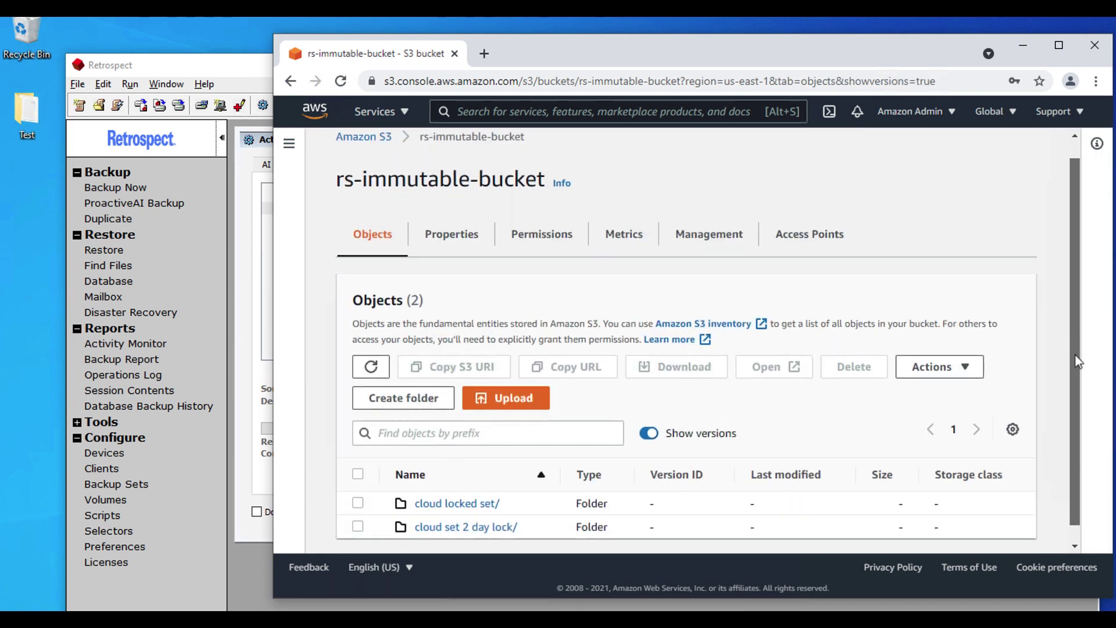
left_click(455, 529)
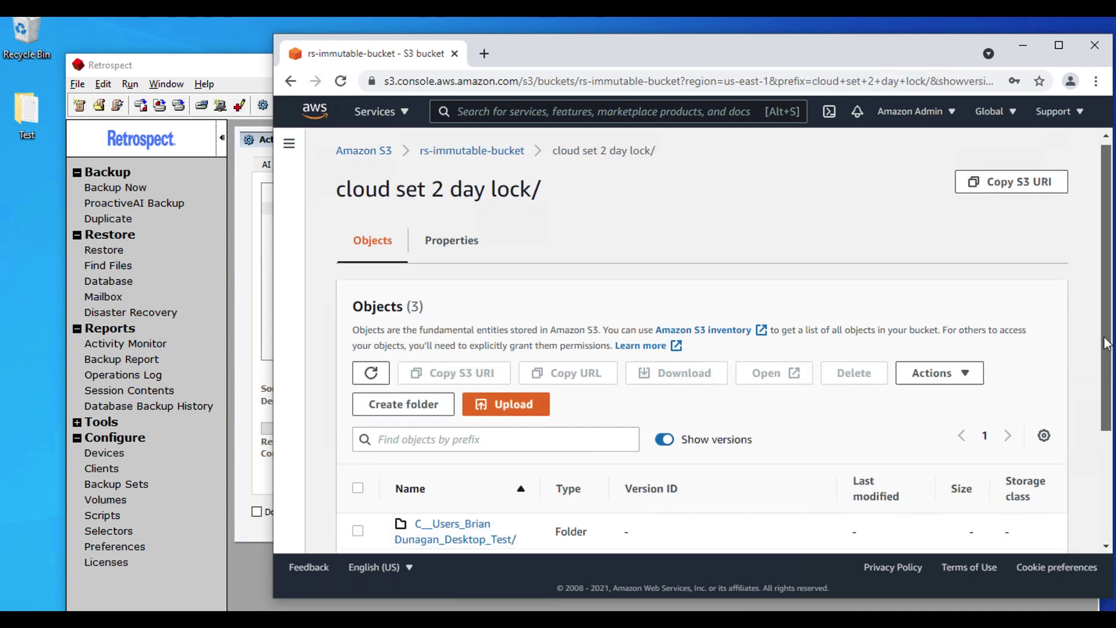
scroll(1105, 325, "down", 1)
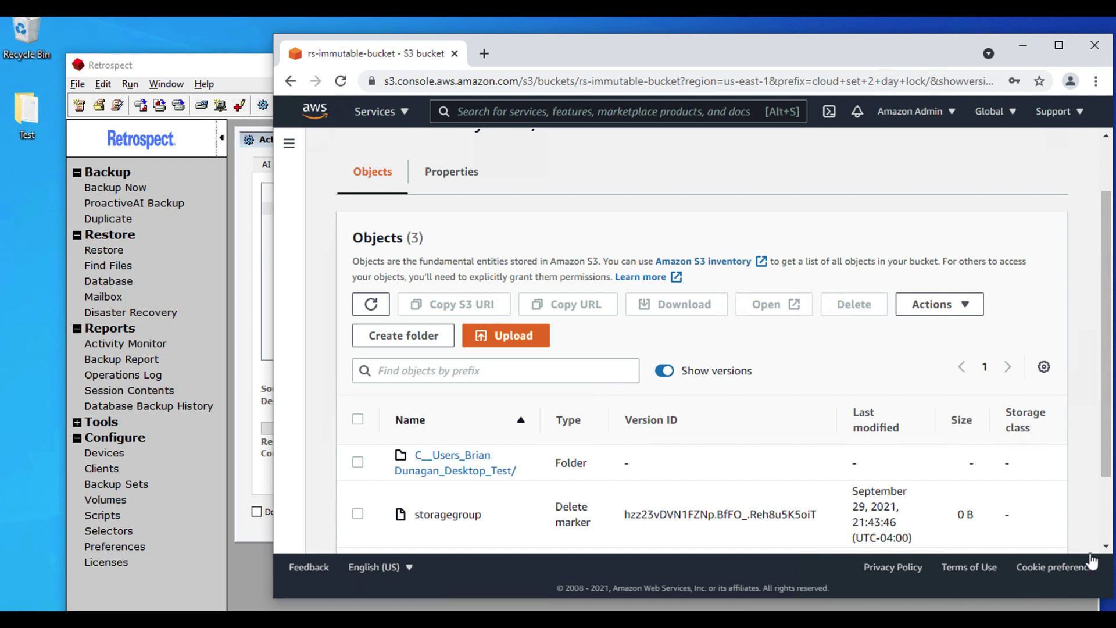
left_click_drag(1107, 468, 1107, 513)
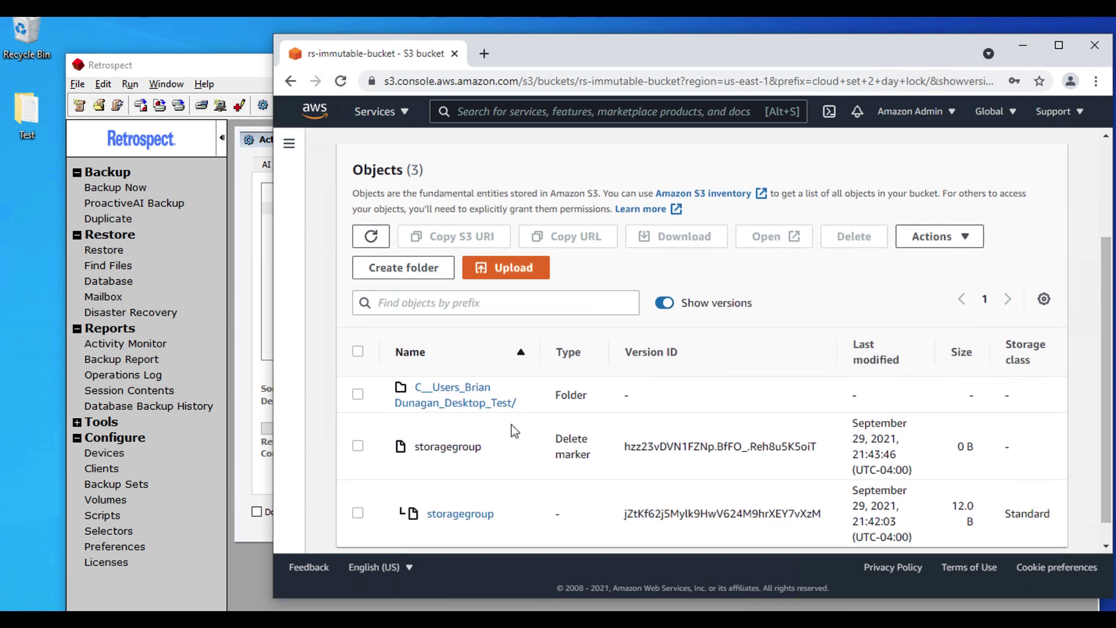
- Examine the Object Lock retention of the original AA000000.rdb version in the nested Desktop_Test folders, and return to the rs-immutable-bucket overview
left_click(456, 402)
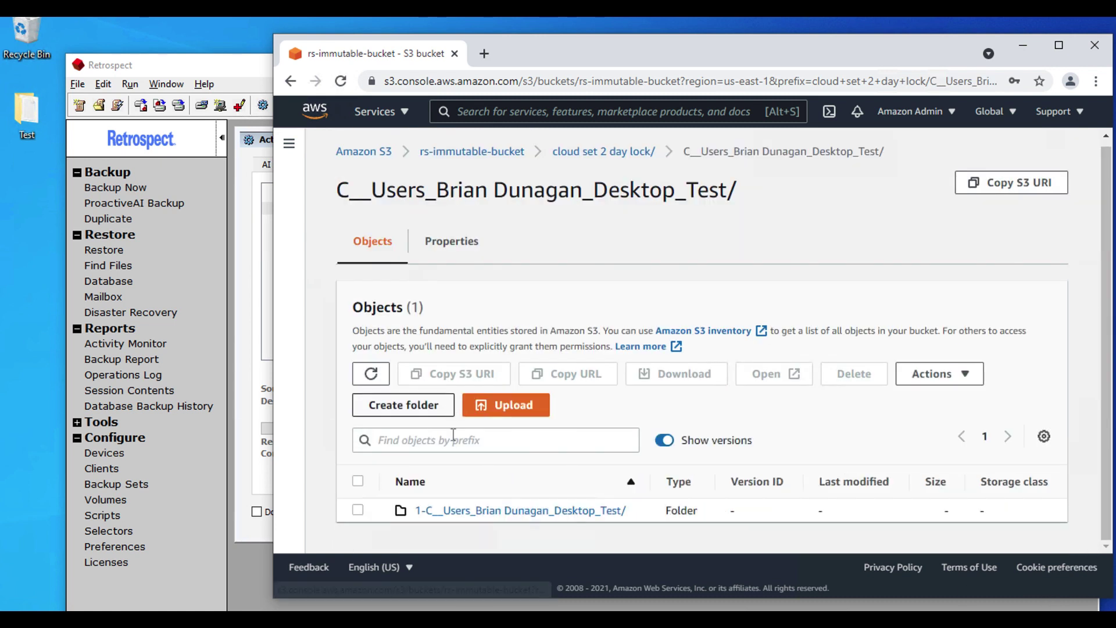
left_click(465, 512)
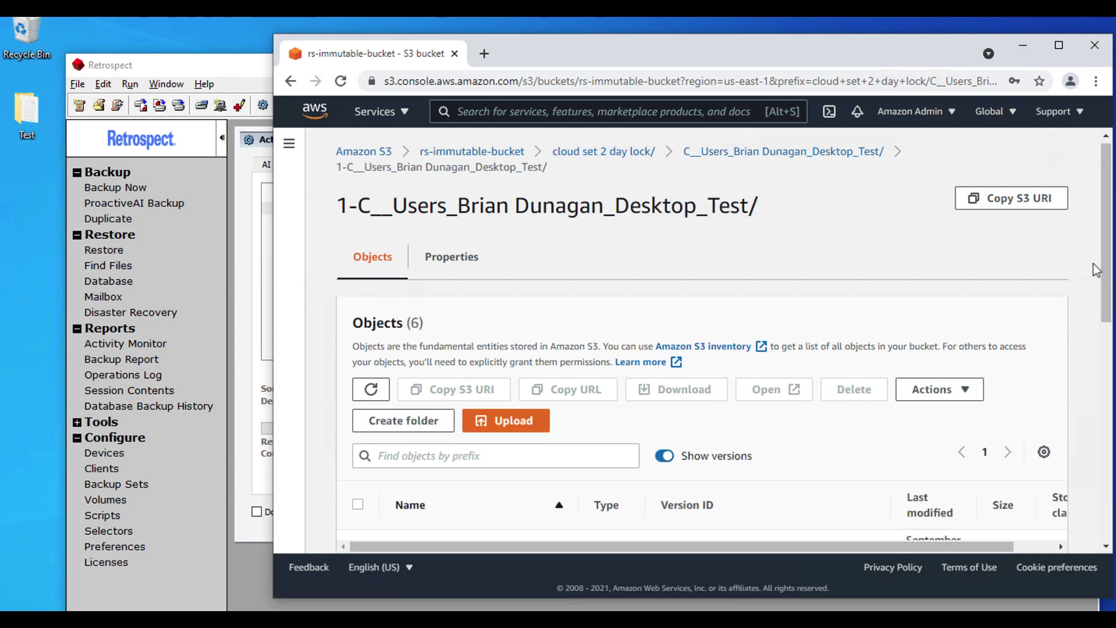
left_click_drag(1107, 266, 1111, 343)
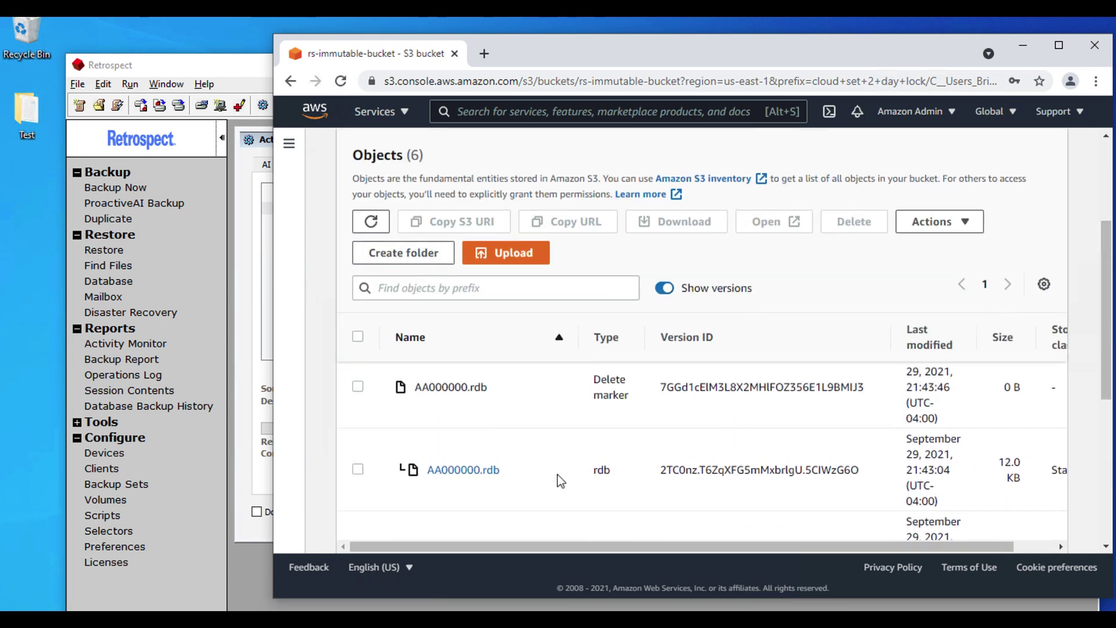
left_click(475, 480)
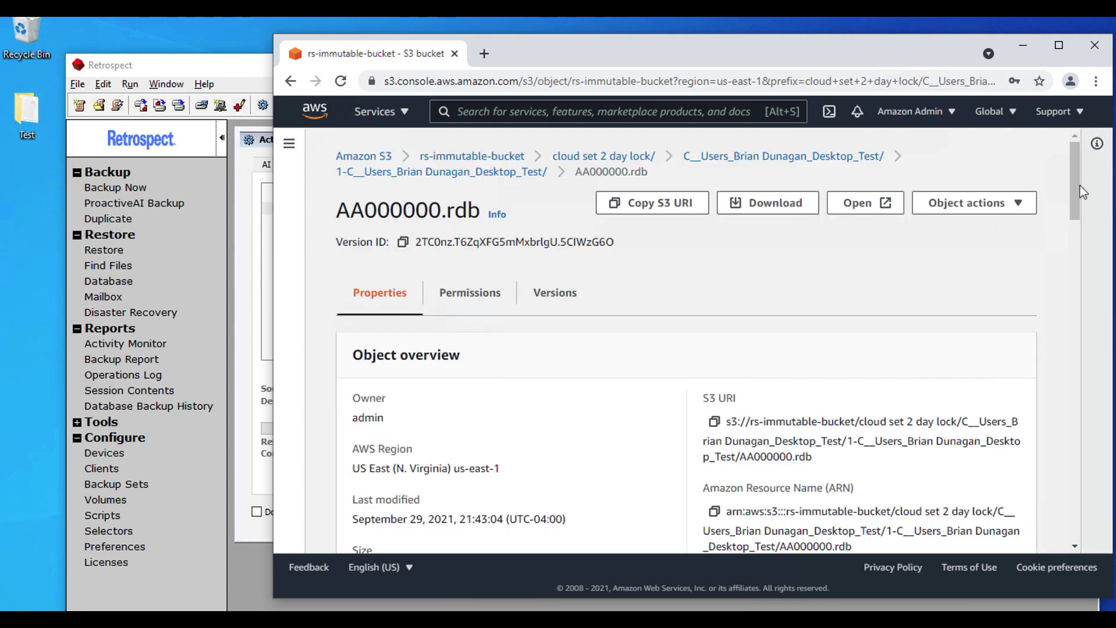
left_click_drag(1073, 199, 1085, 524)
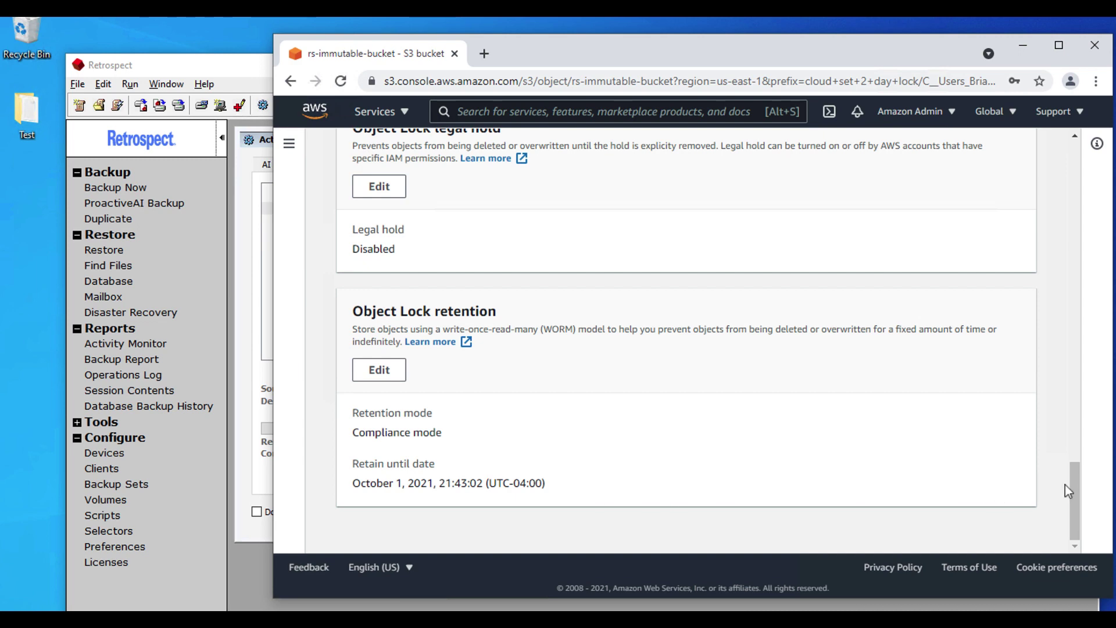
left_click_drag(1076, 485, 1084, 150)
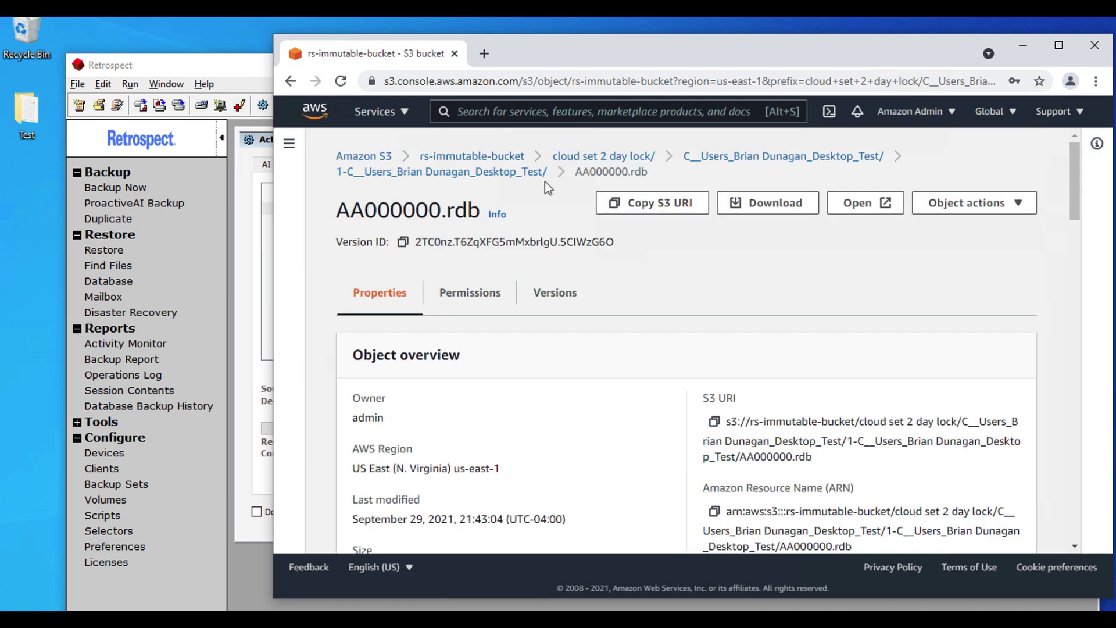
left_click(472, 159)
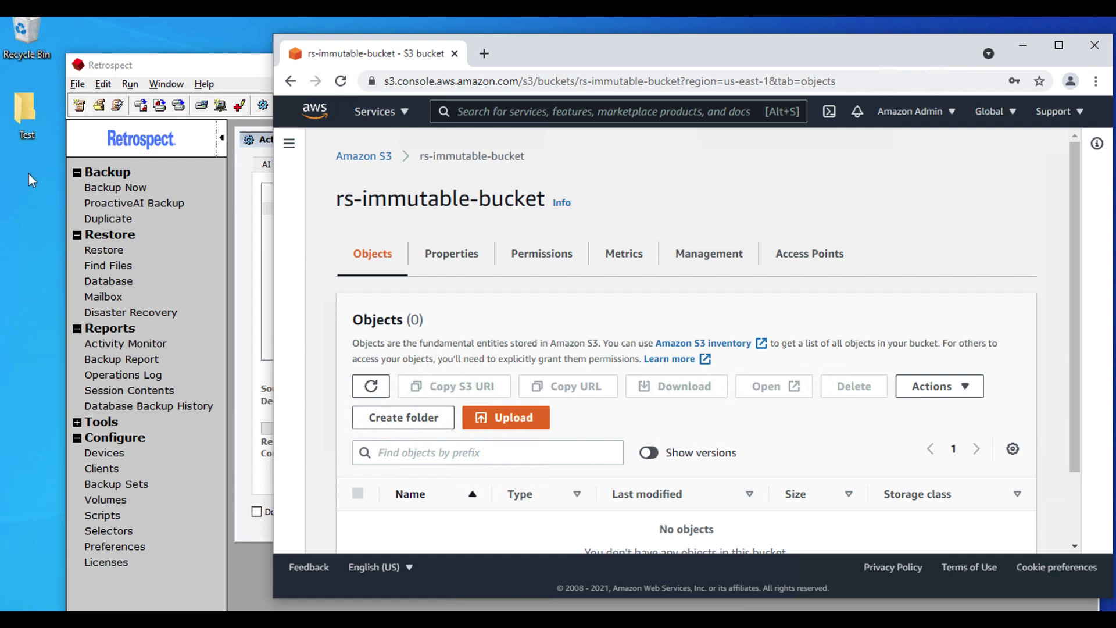
- Switch to Retrospect and start a restore, choosing the Desktop\Test source inside "cloud set 2 day lock" as the backup to restore from
left_click(199, 66)
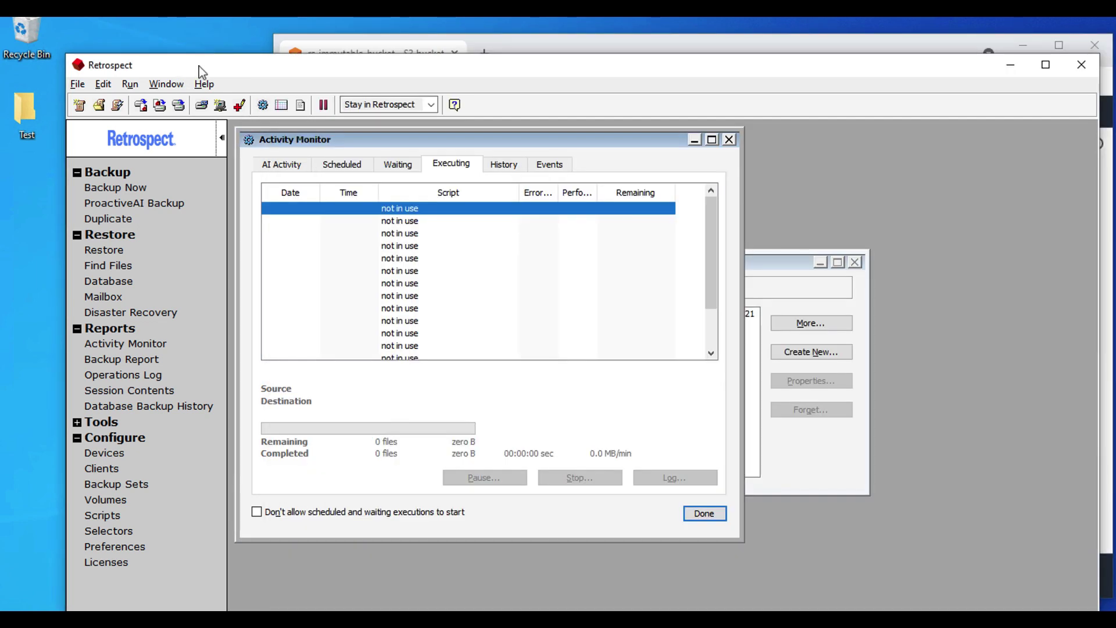
left_click(112, 250)
left_click(769, 524)
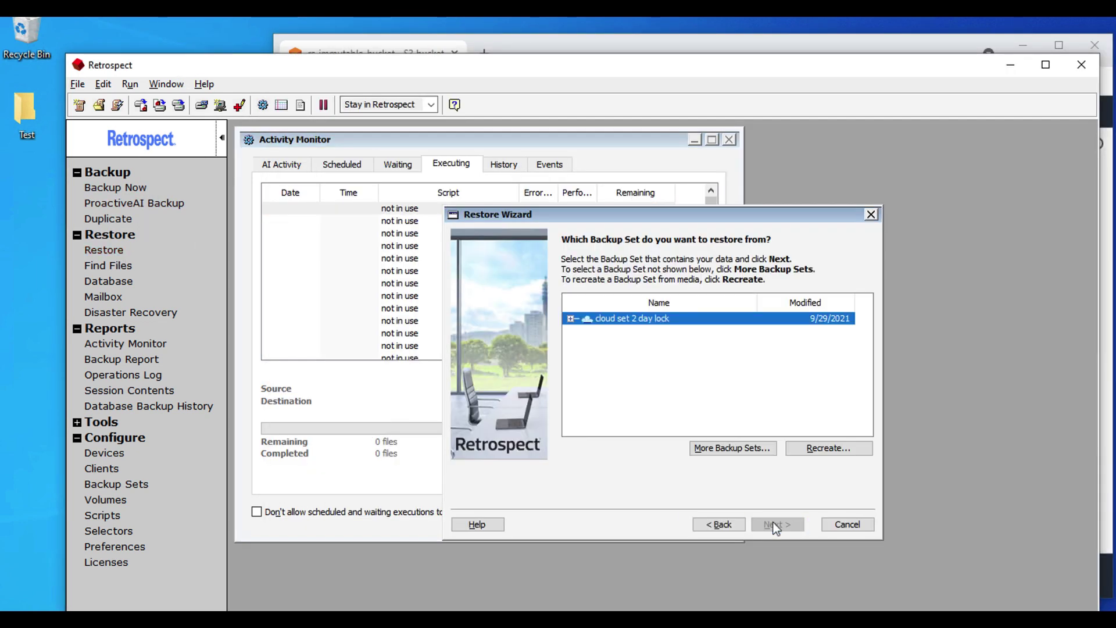
left_click(570, 319)
left_click(646, 332)
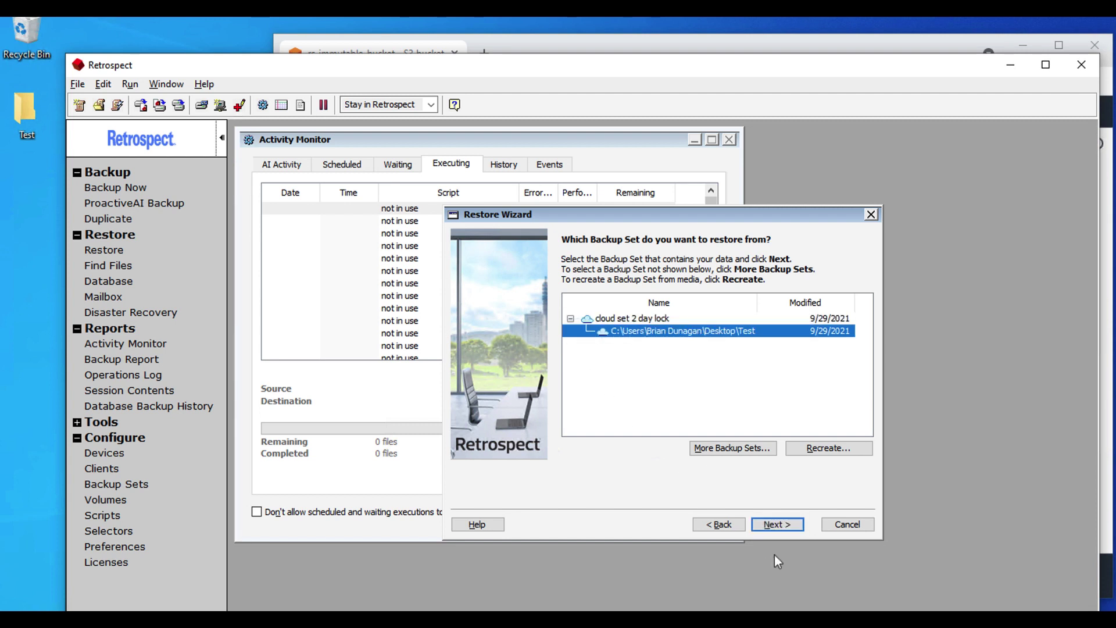
- Accept the Test folder backup and set the restore to the original location, restoring files and folders only
left_click(789, 525)
left_click(789, 525)
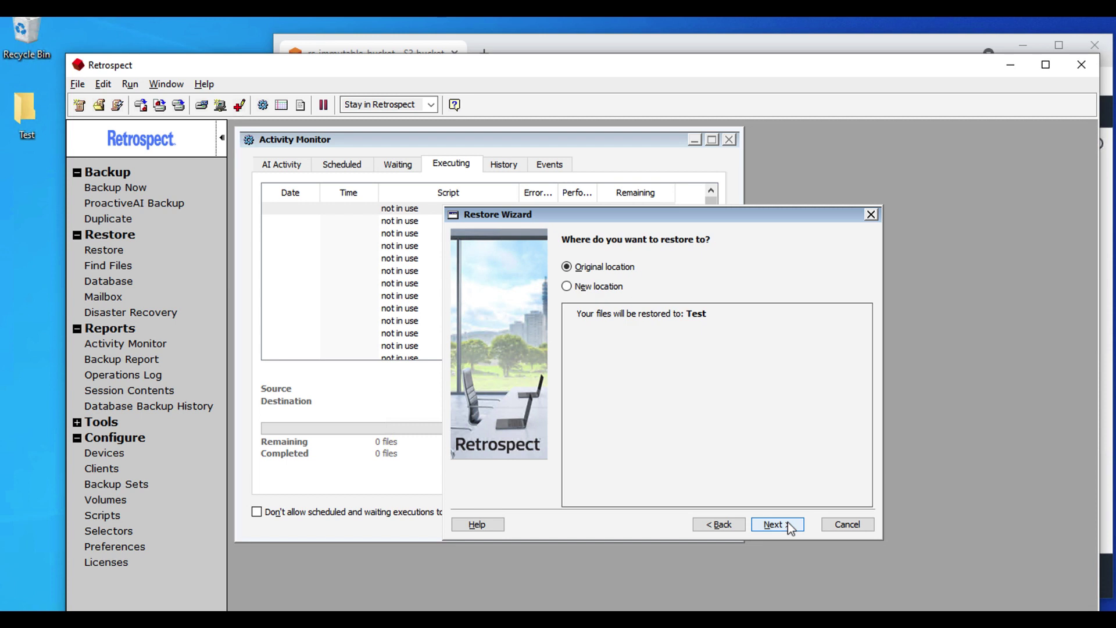
left_click(787, 522)
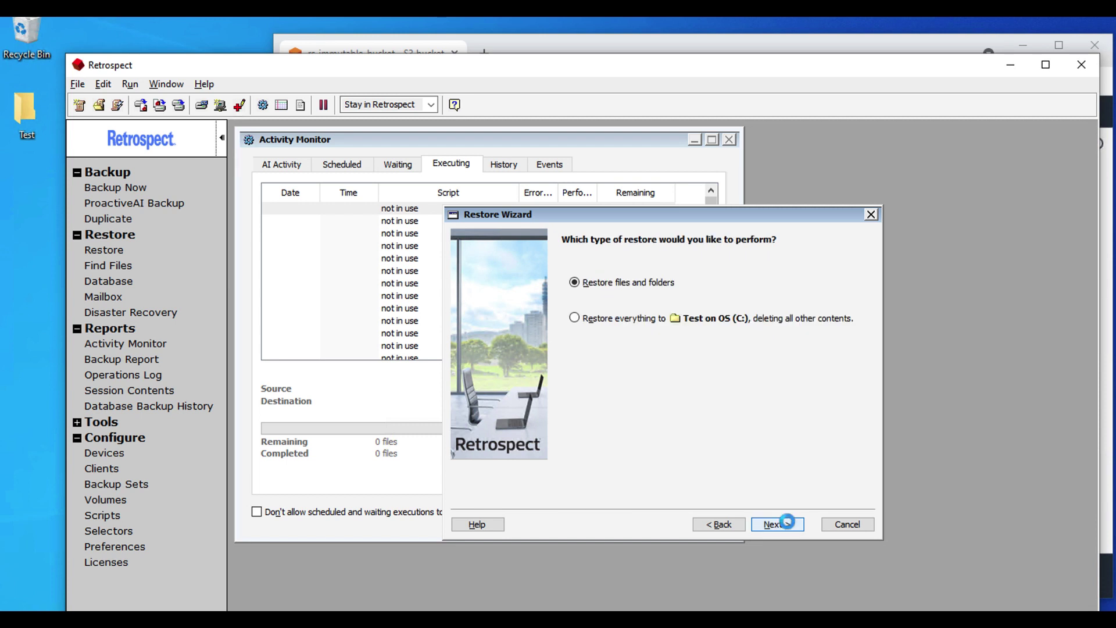
left_click(787, 522)
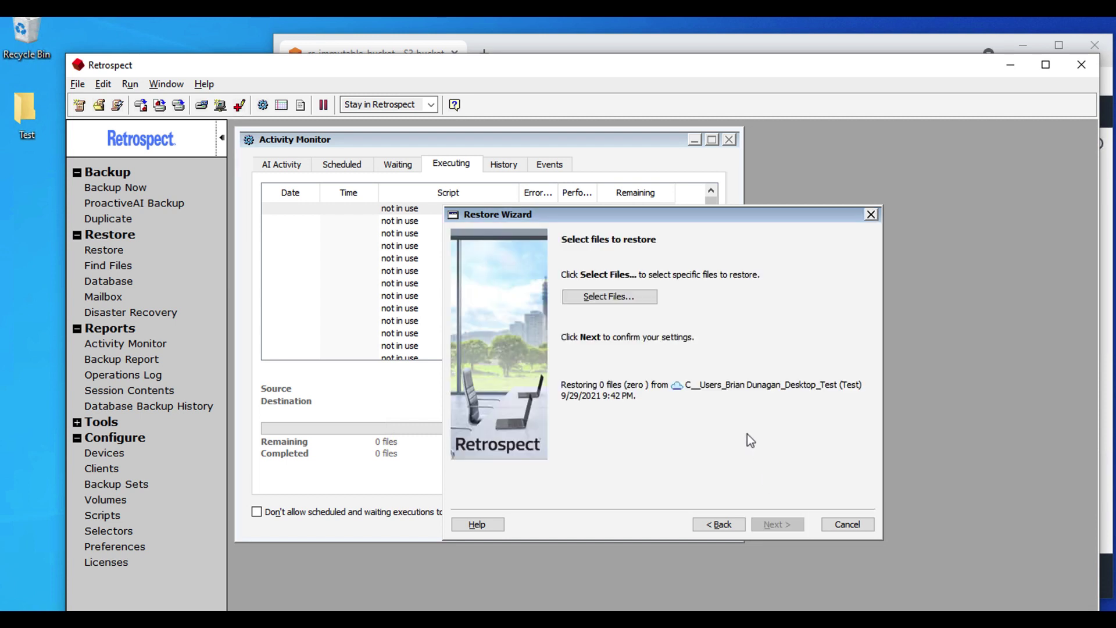
- Mark test.txt.txt in the Test folder for restore, run the restore, and close the Restore Wizard
left_click(637, 298)
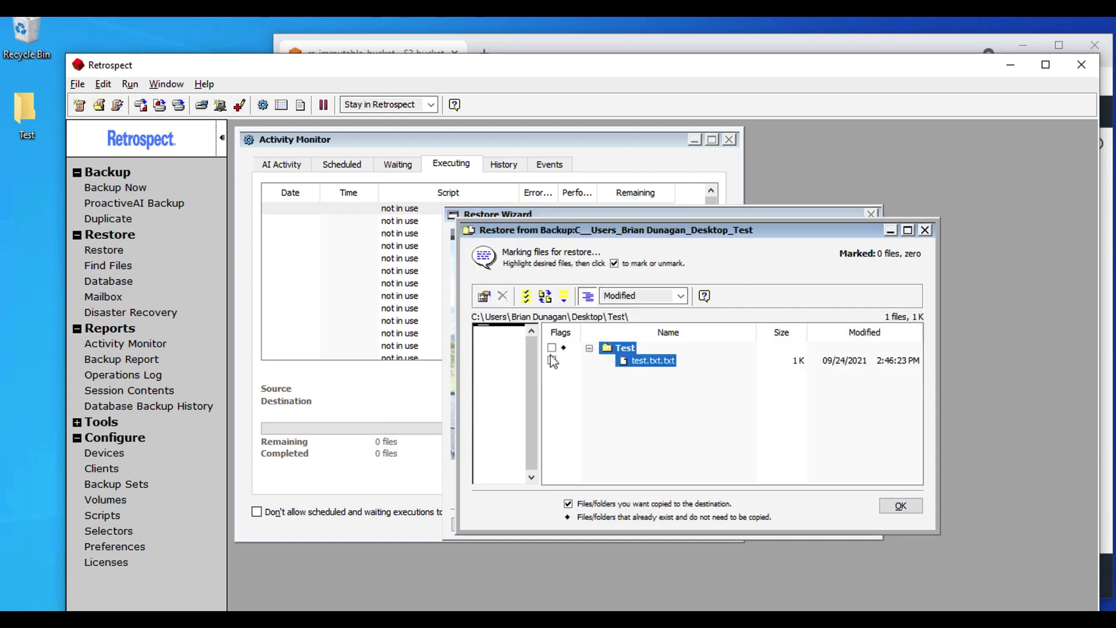
left_click(552, 358)
left_click(900, 505)
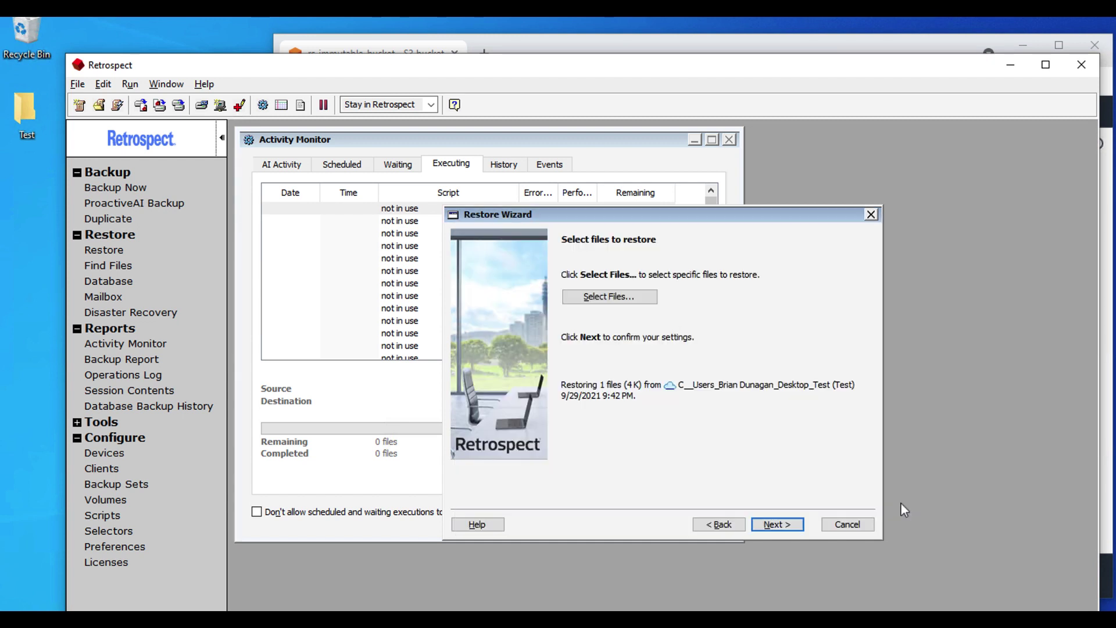
left_click(792, 526)
left_click(791, 523)
left_click(791, 524)
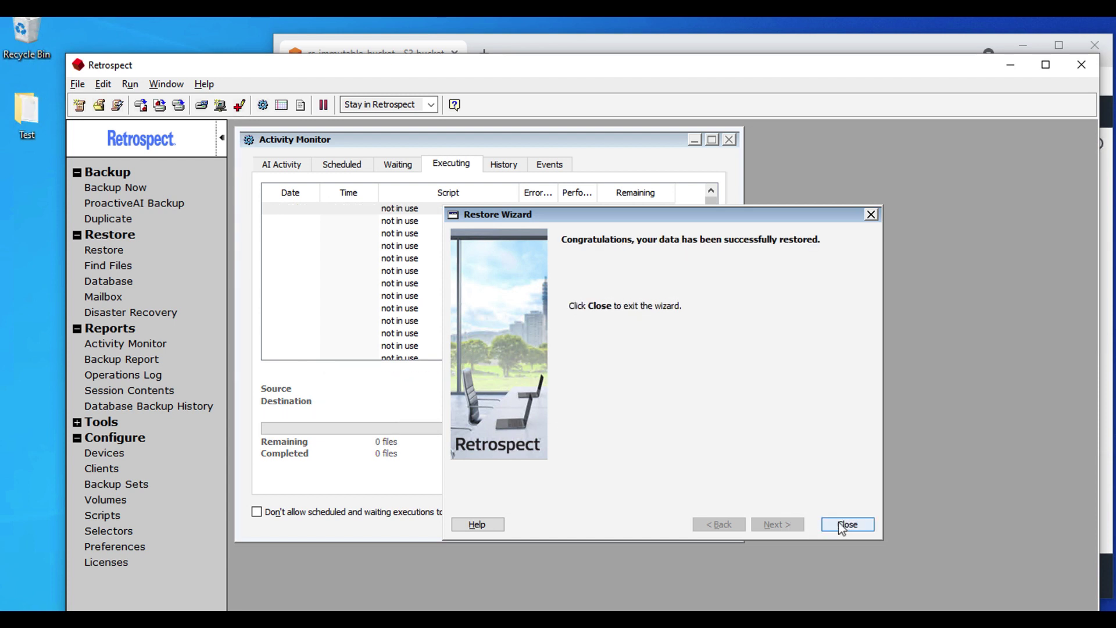
left_click(843, 523)
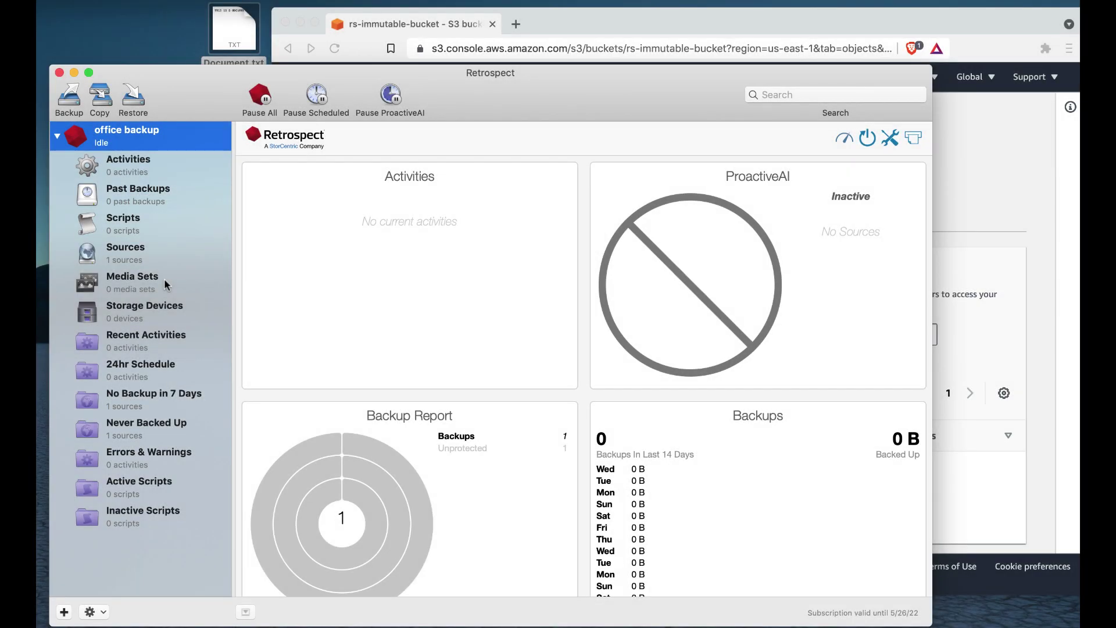
- In Retrospect on the Mac, begin a new media set of type Cloud named "cloud locked set"
left_click(166, 285)
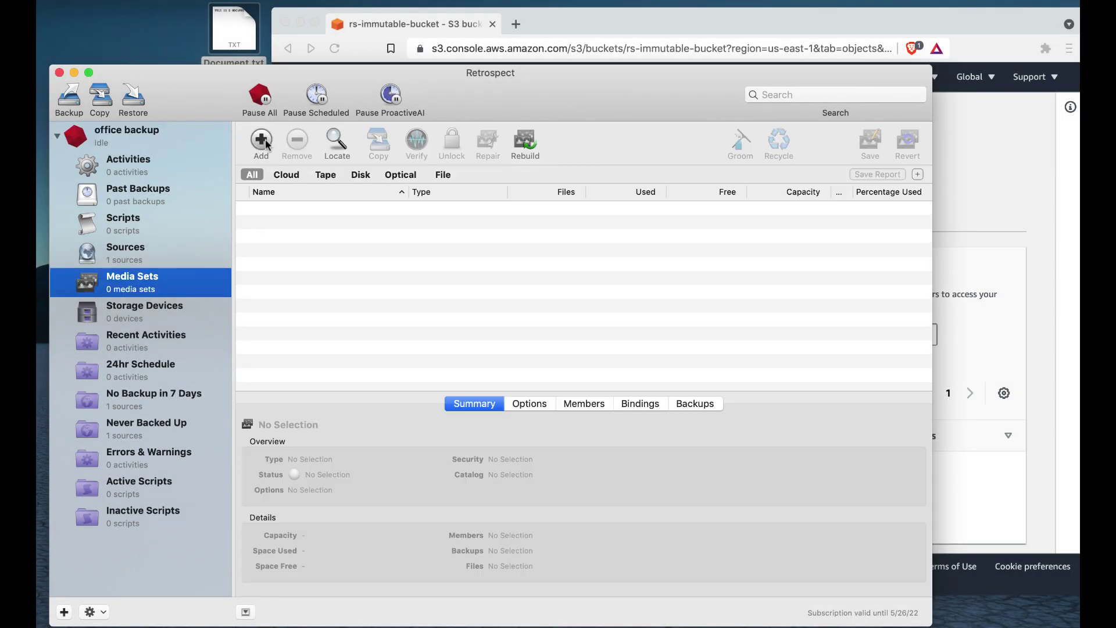
left_click(266, 144)
left_click(479, 185)
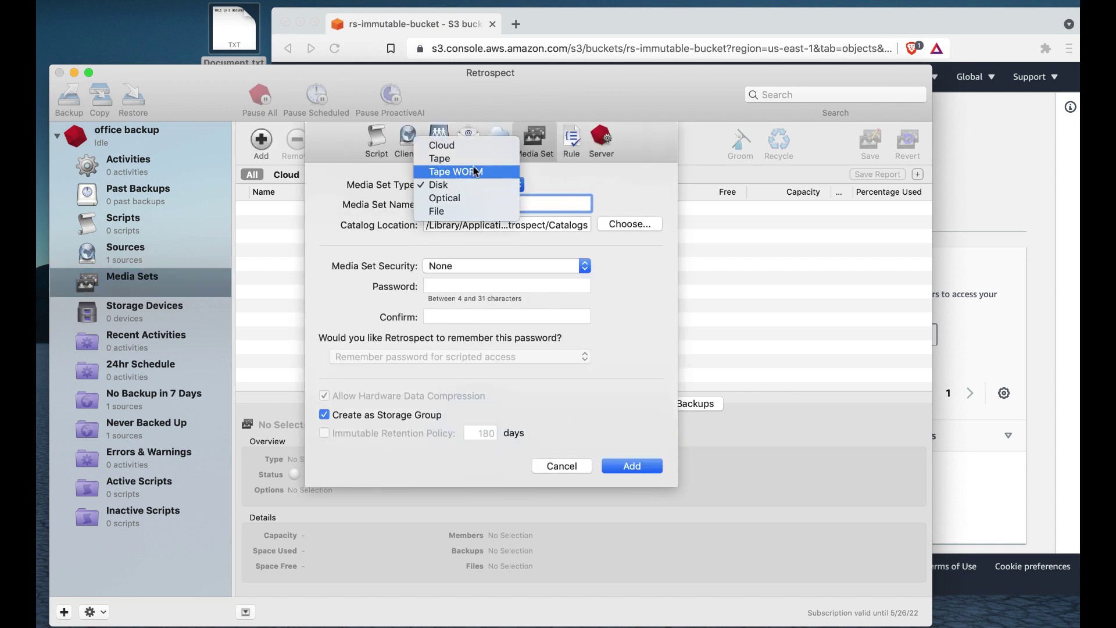
left_click(476, 146)
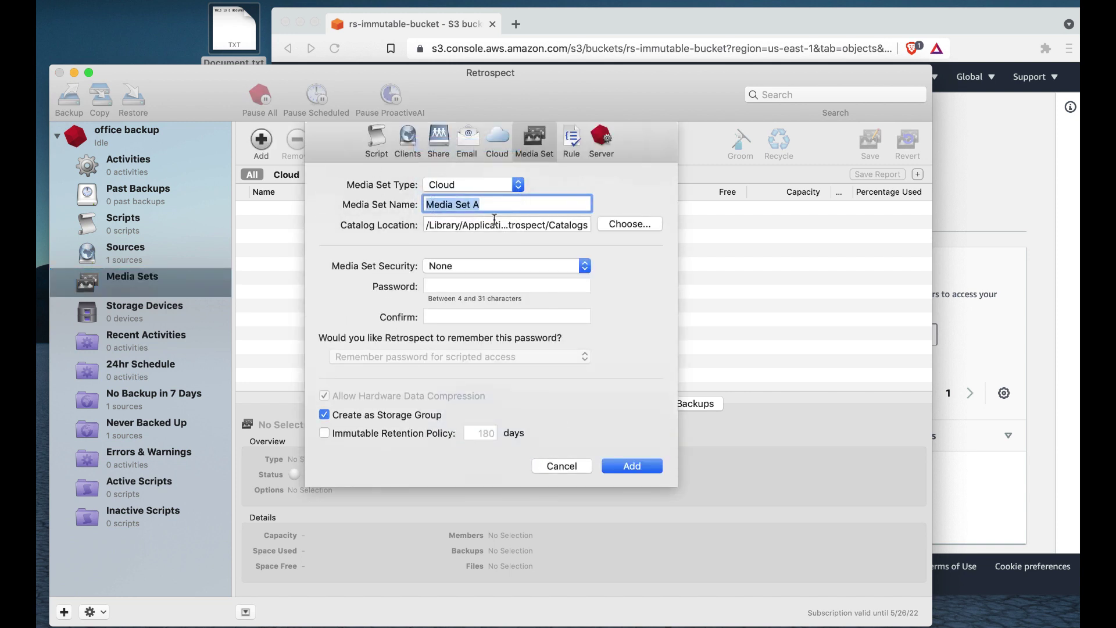
type("cloud ")
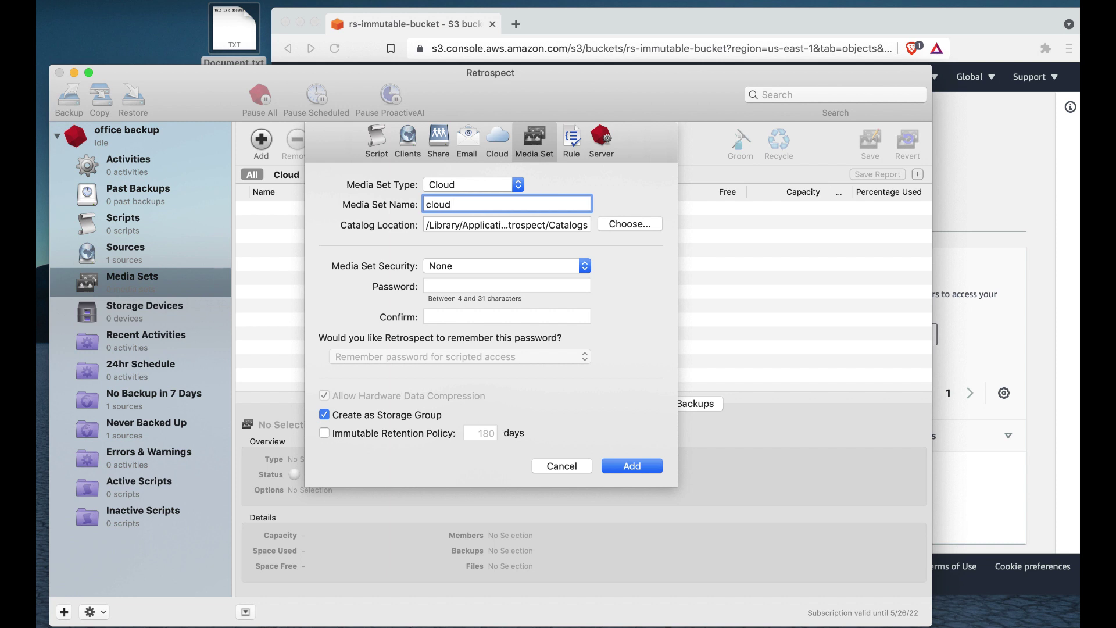
type("locked set")
- Enable the immutable retention policy and add the set with an Amazon S3 member at s3.amazonaws.com/rs-immutable-bucket, using the access key and secret key
left_click(389, 436)
double_click(480, 434)
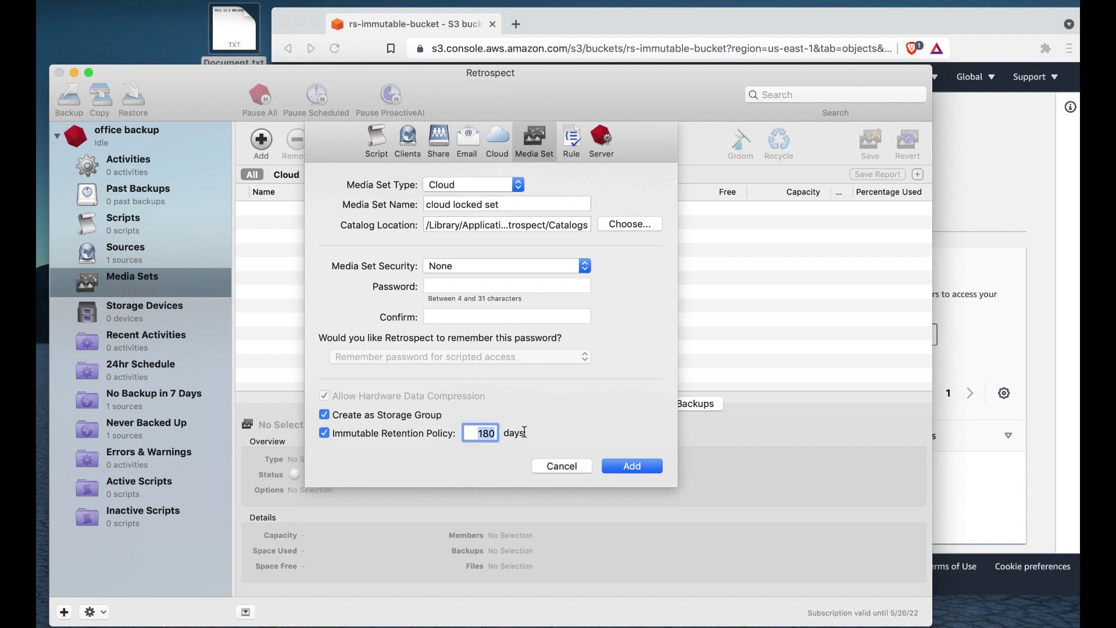
left_click(636, 463)
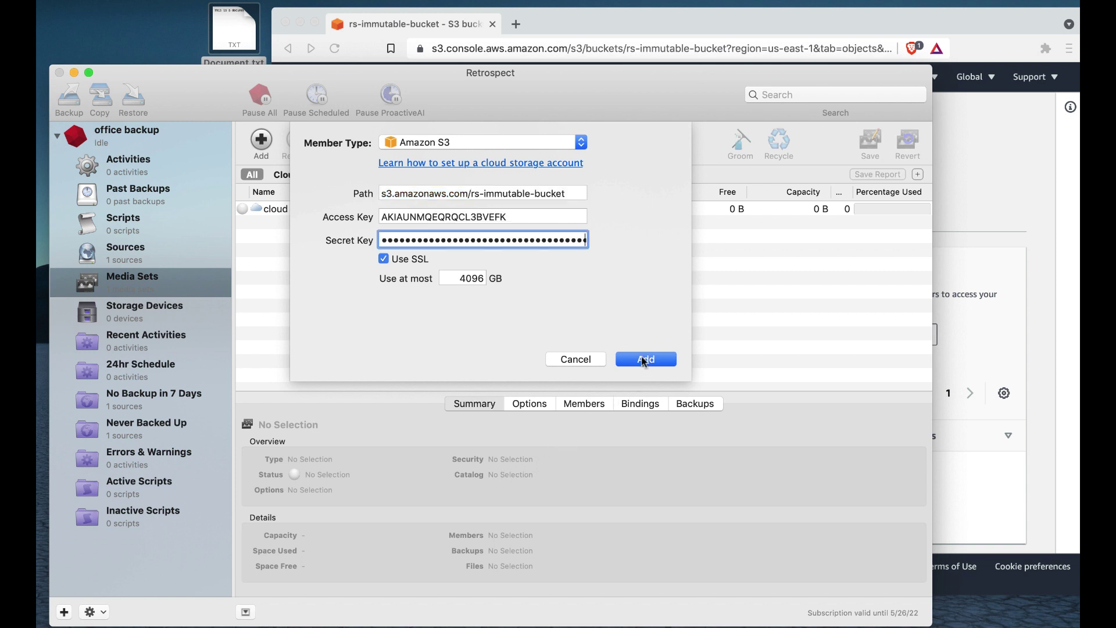
left_click(644, 359)
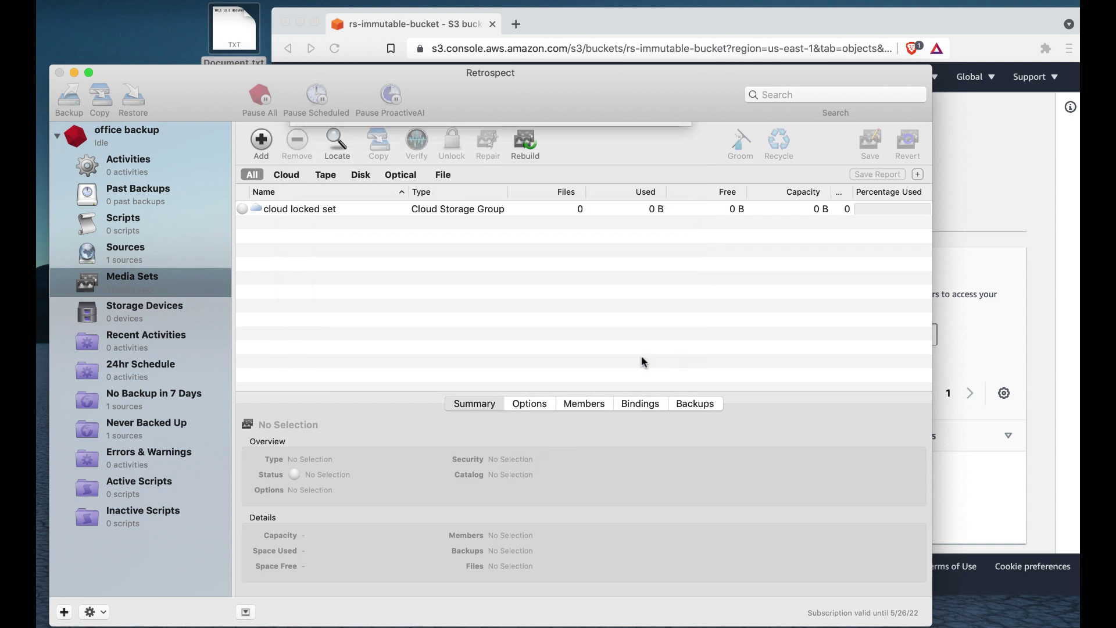
- Add a new script of type Backup named "Cloud Script"
left_click(149, 224)
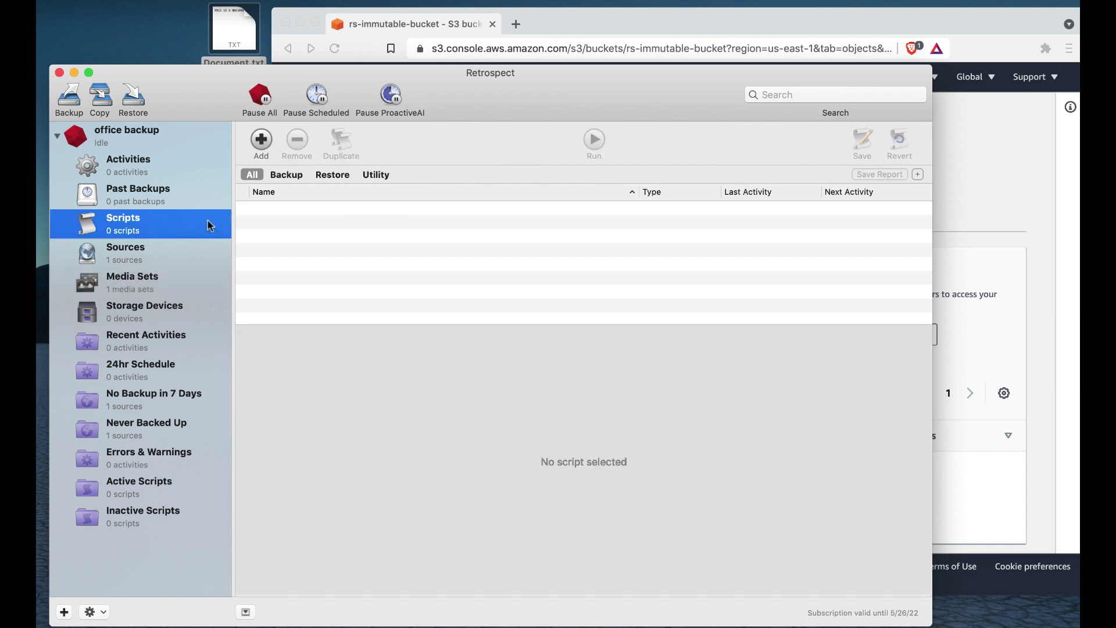
key("super+n")
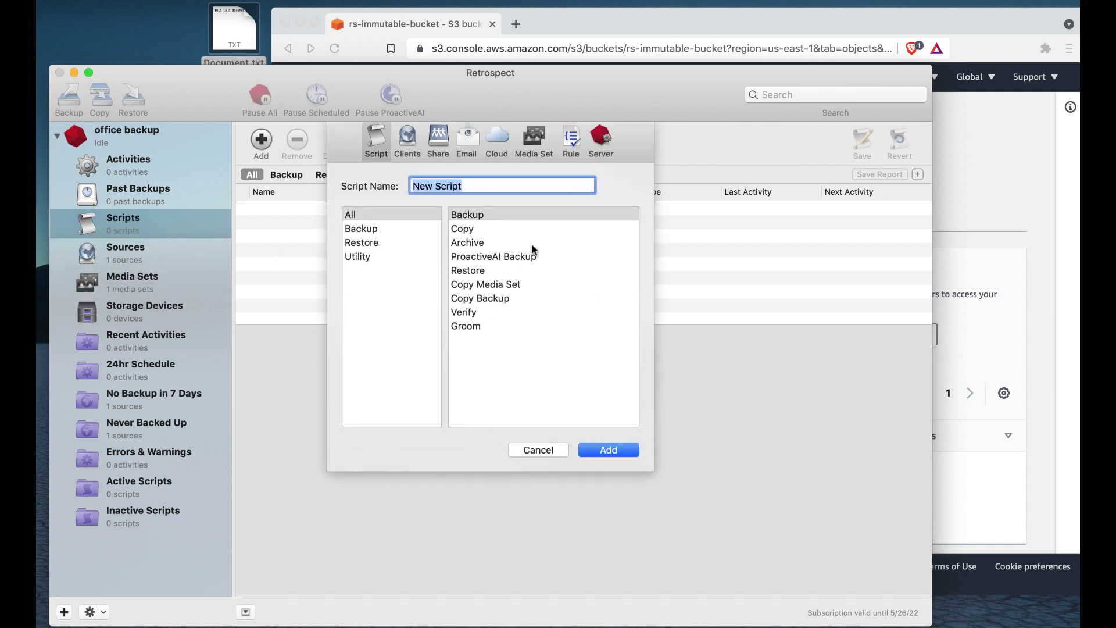
type("Cloud Script")
key("Return")
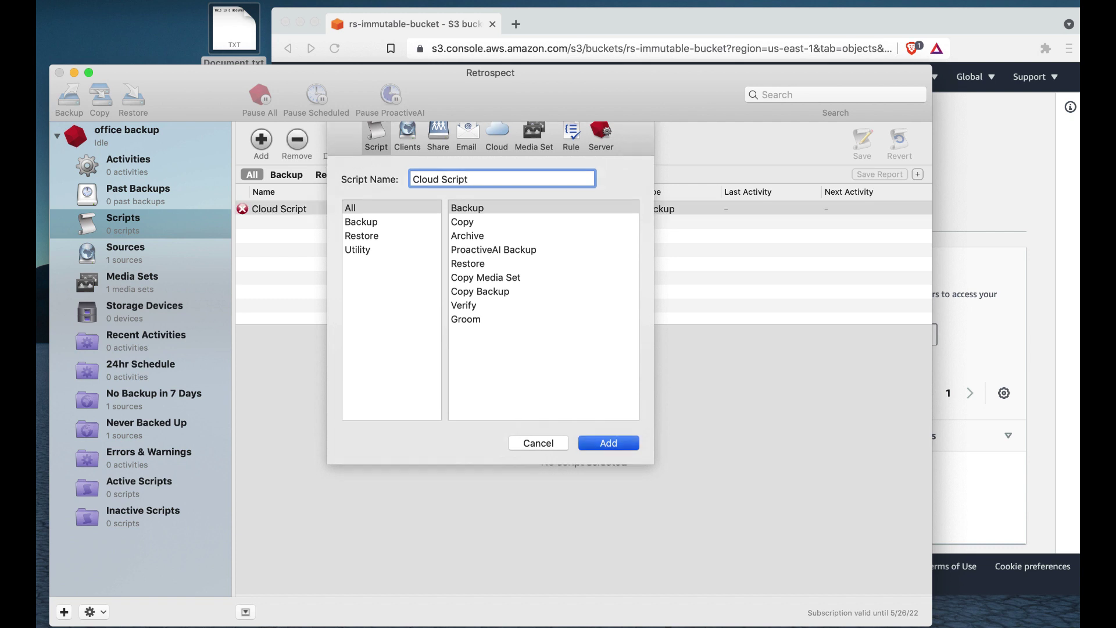
- Assign the Desktop folder on Macintosh HD as the script's source and "cloud locked set" as its media set, and save the script
left_click(505, 337)
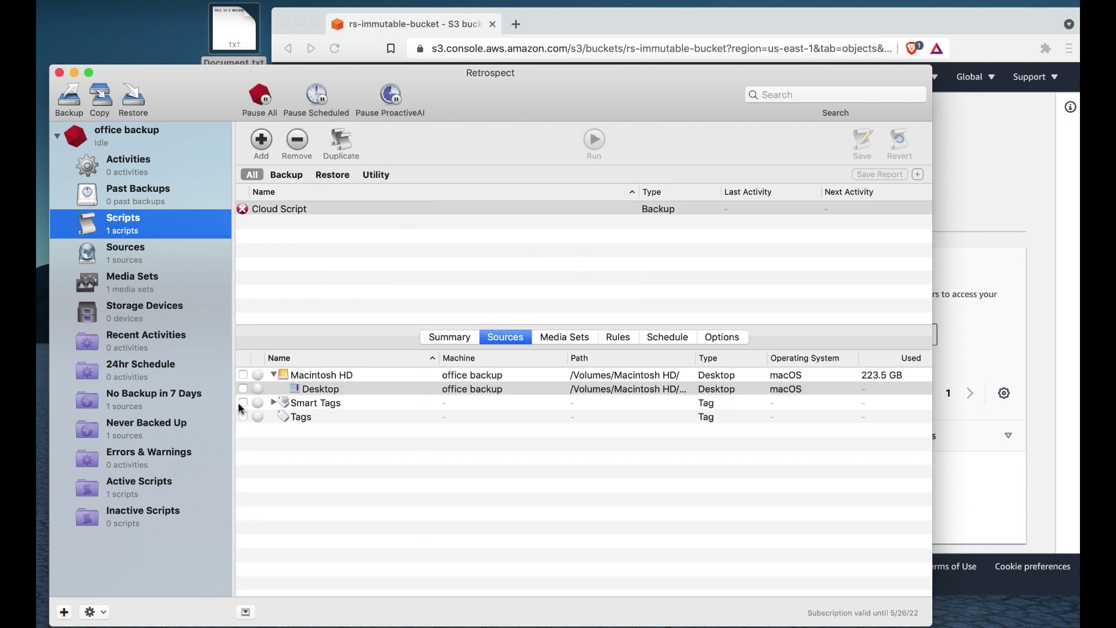
left_click(243, 389)
left_click(564, 337)
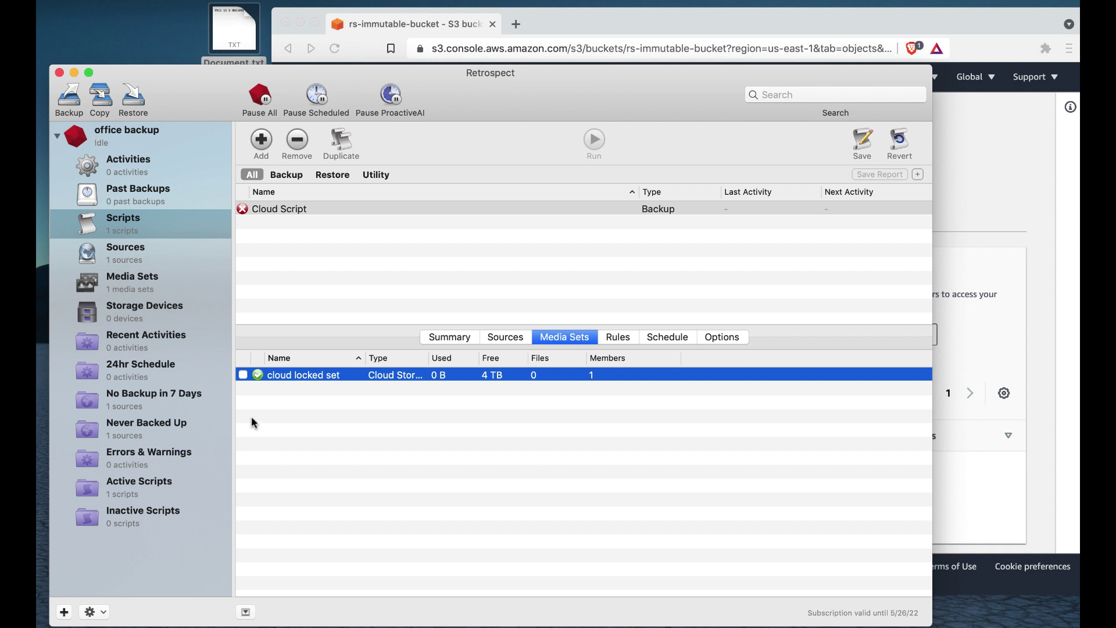
left_click(243, 376)
left_click(462, 337)
left_click(864, 142)
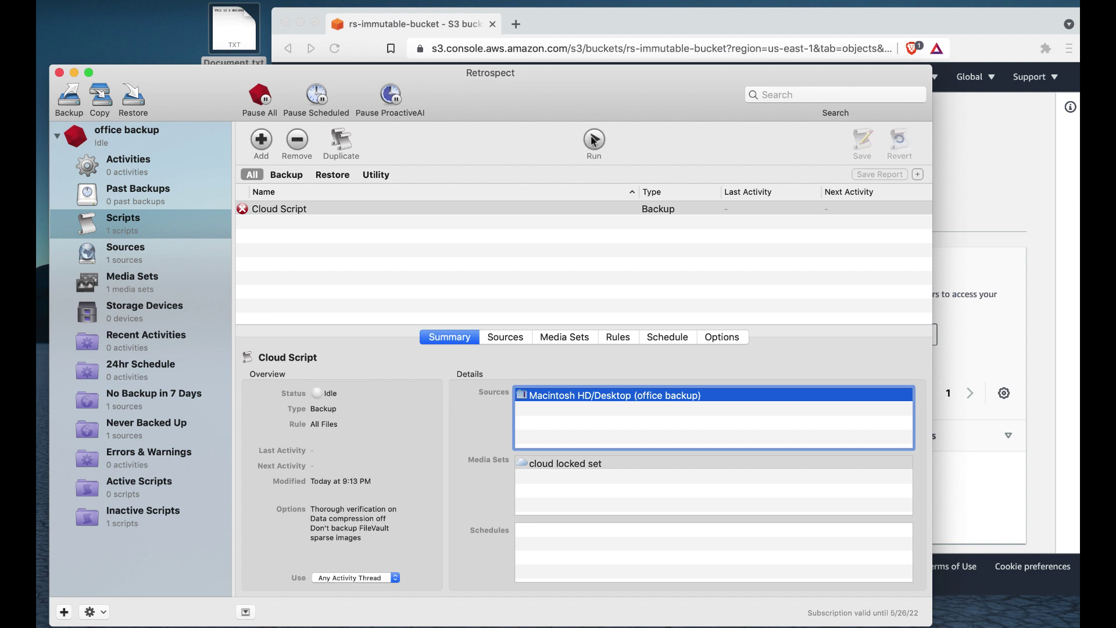
- Run the Cloud Script backup with no media action and open its entry in the activities list
left_click(593, 139)
key("Return")
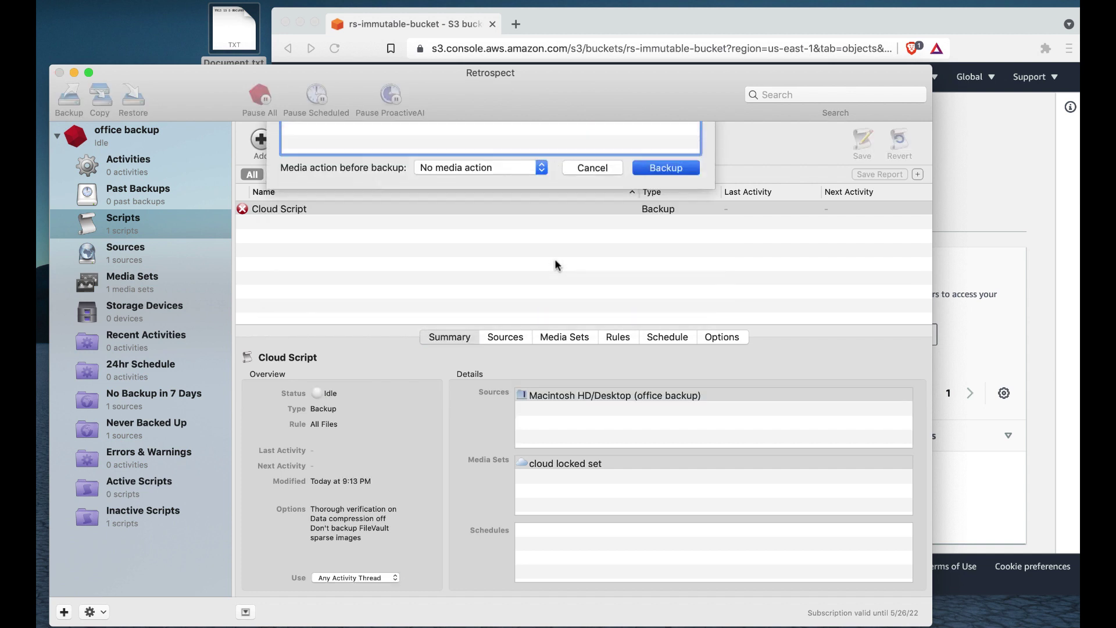
left_click(143, 162)
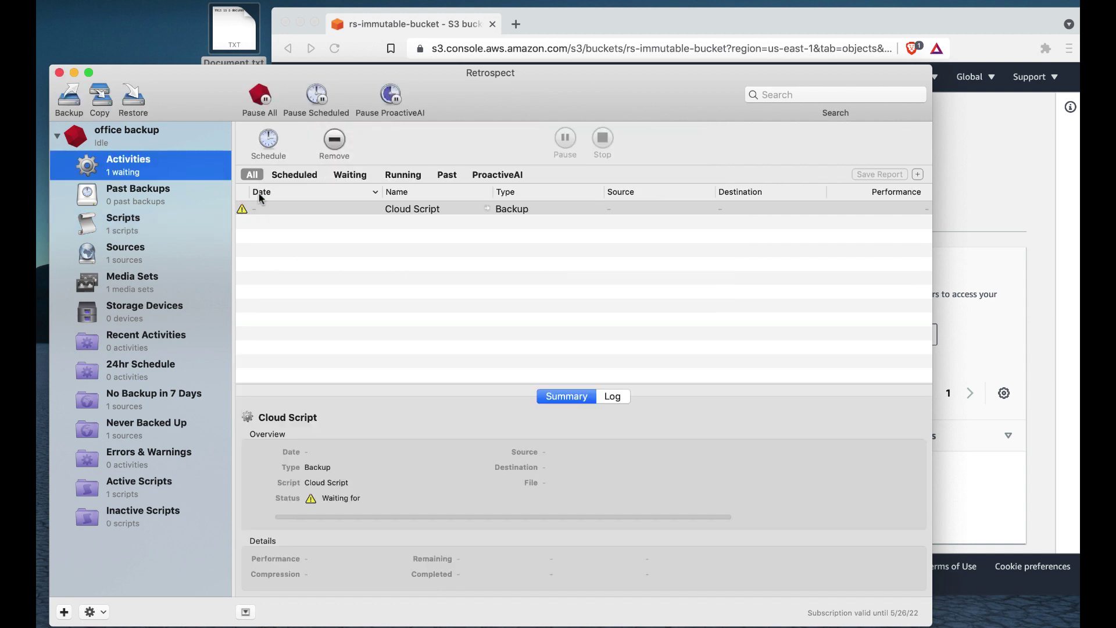
left_click(307, 208)
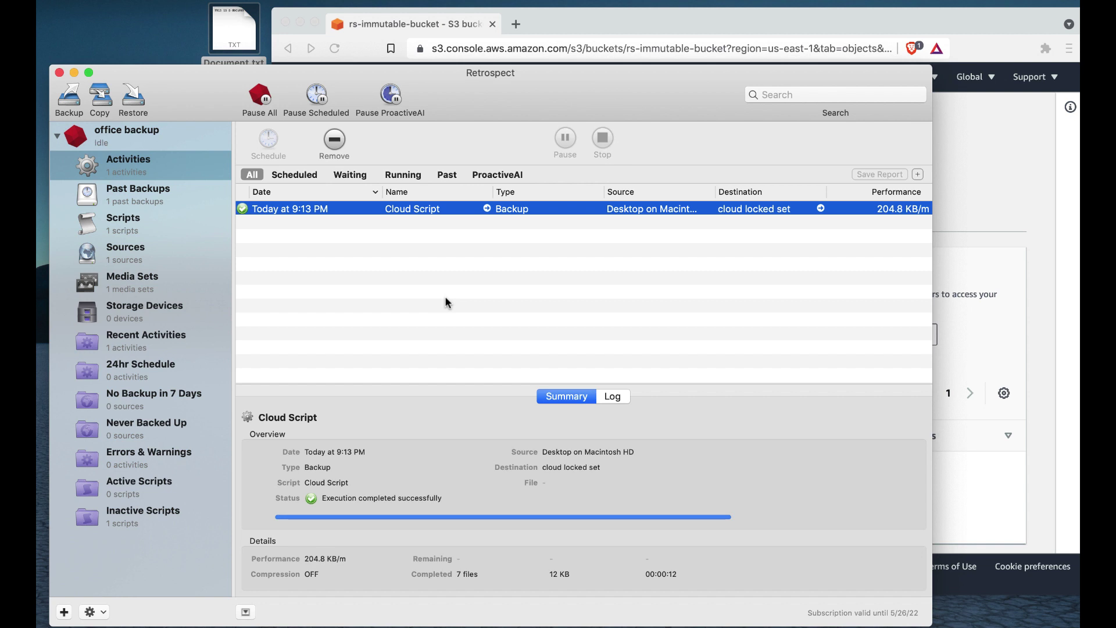
- Delete Document.txt from the Mac desktop
left_click(170, 25)
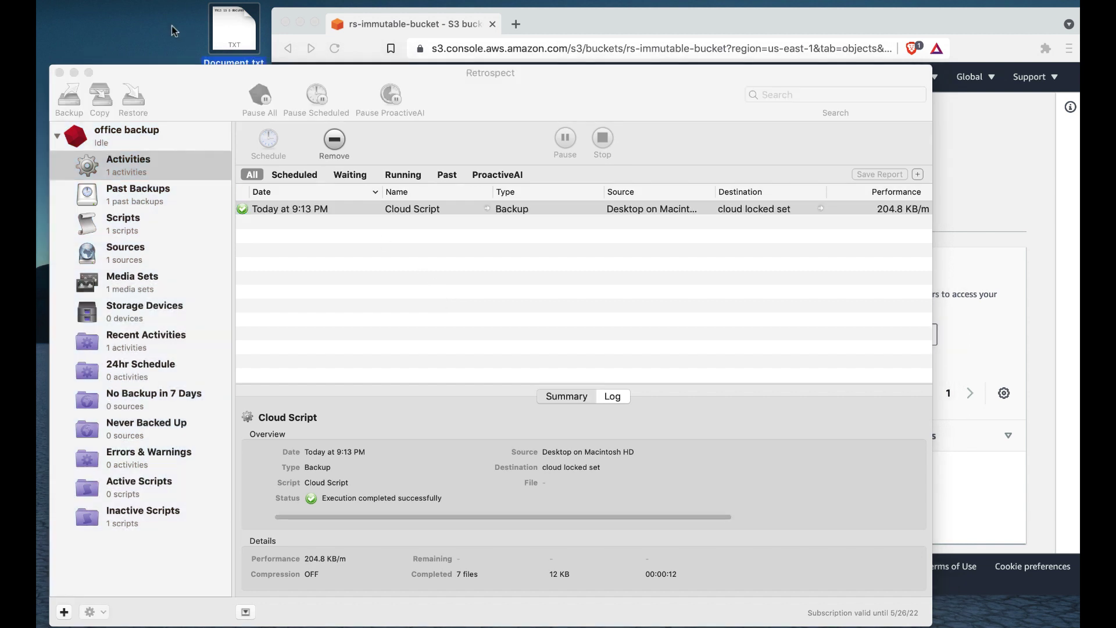
left_click_drag(166, 25, 231, 46)
key("super+BackSpace")
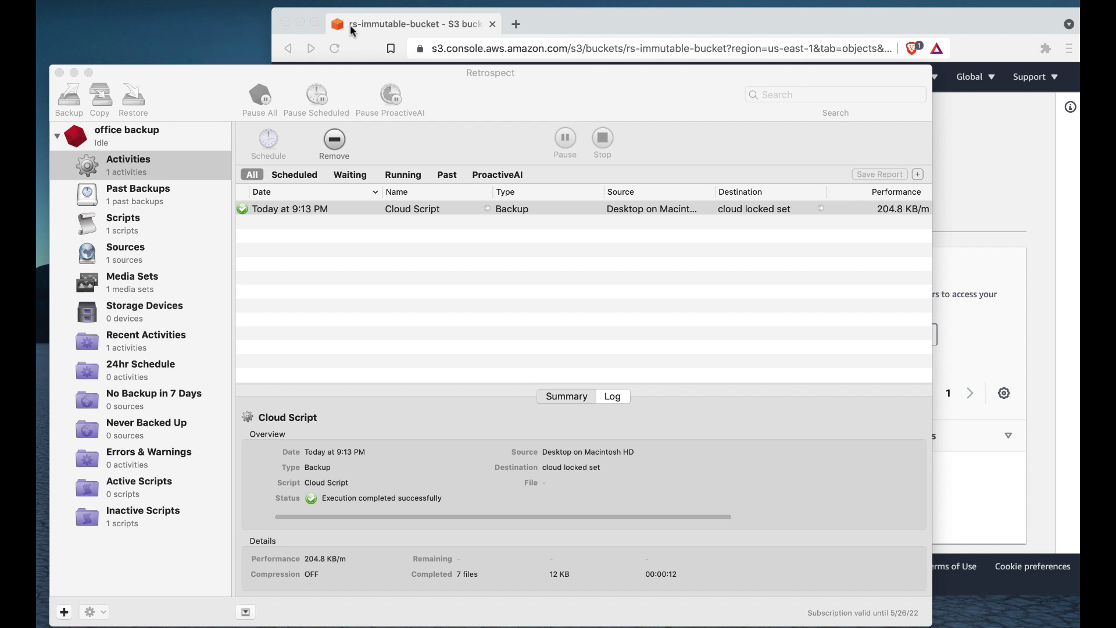
- Switch to the S3 console in the browser, refresh rs-immutable-bucket, and delete its "cloud locked set/" folder, confirming with "delete"
left_click(579, 19)
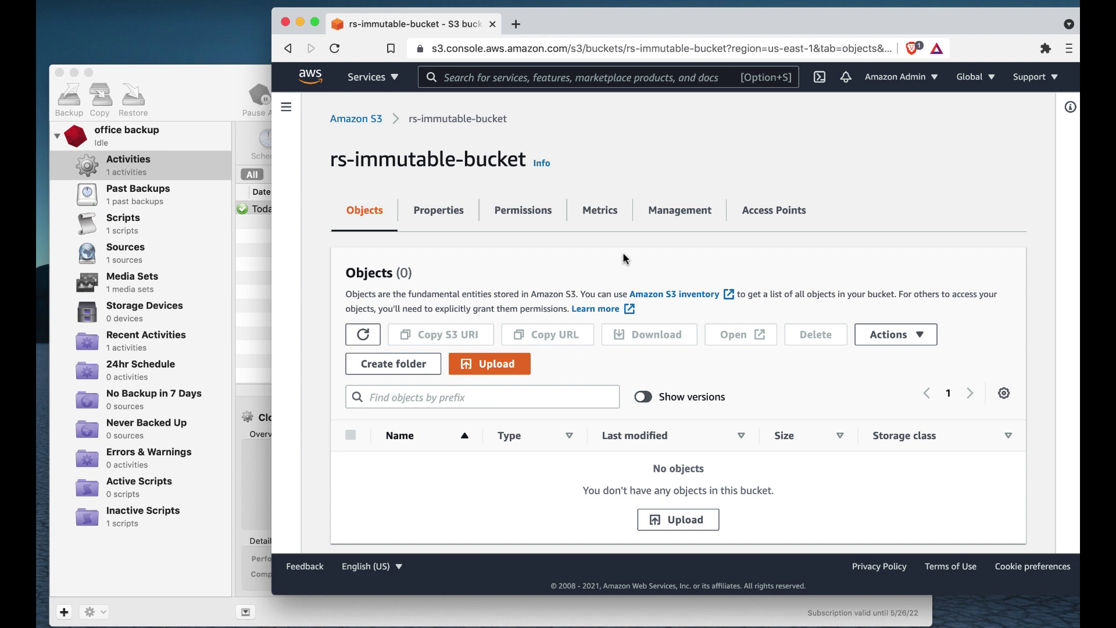
left_click(363, 335)
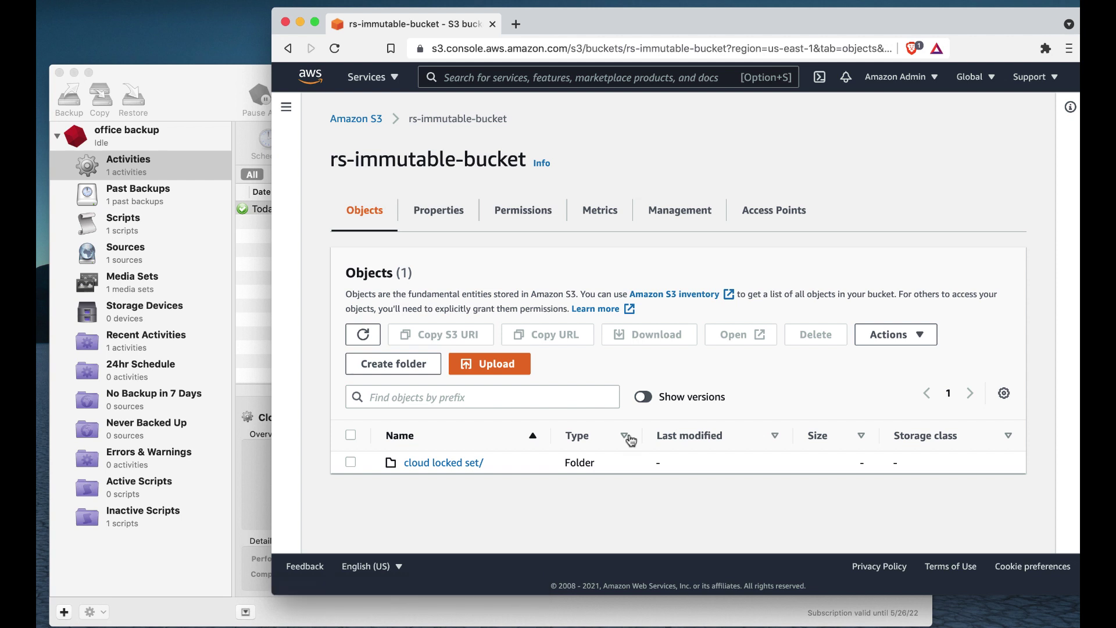
left_click(350, 464)
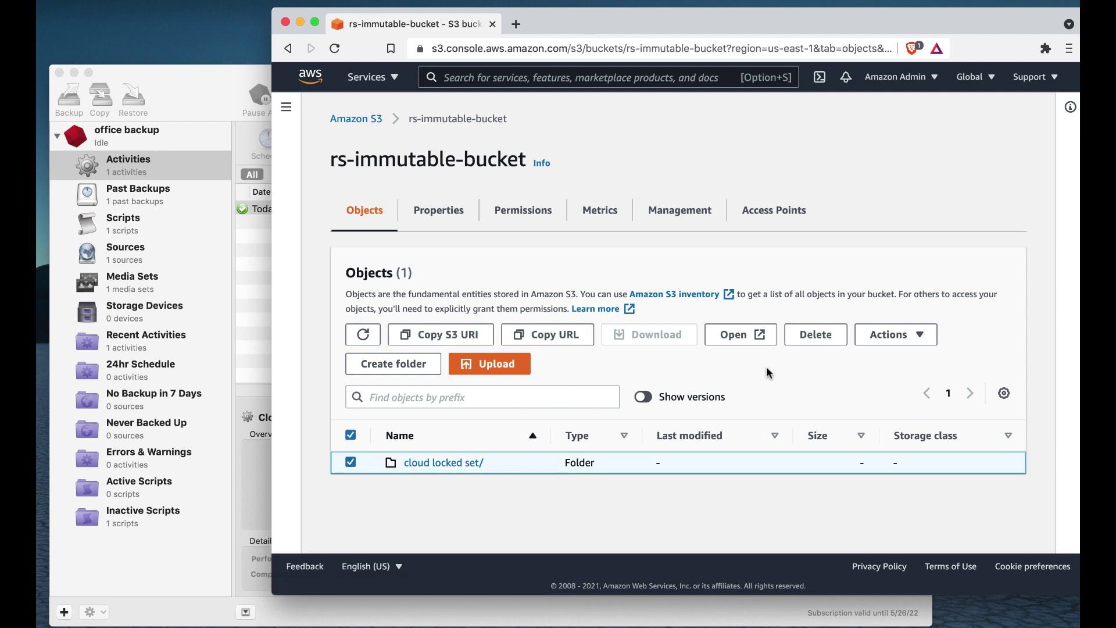
left_click(819, 335)
scroll(497, 421, "down", 3)
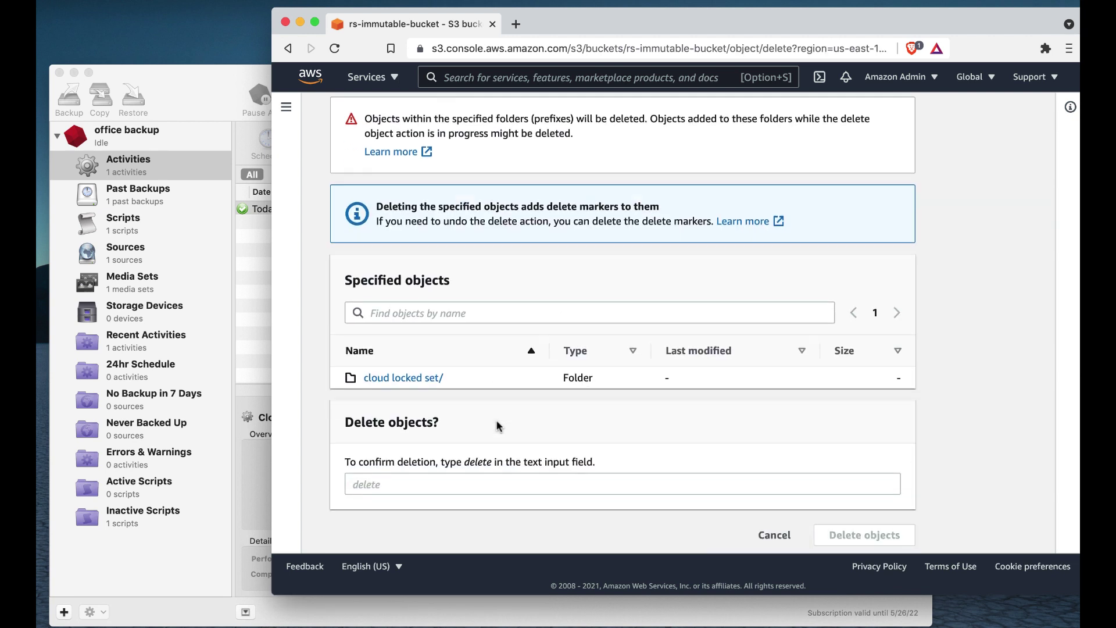
left_click(465, 477)
type("delete")
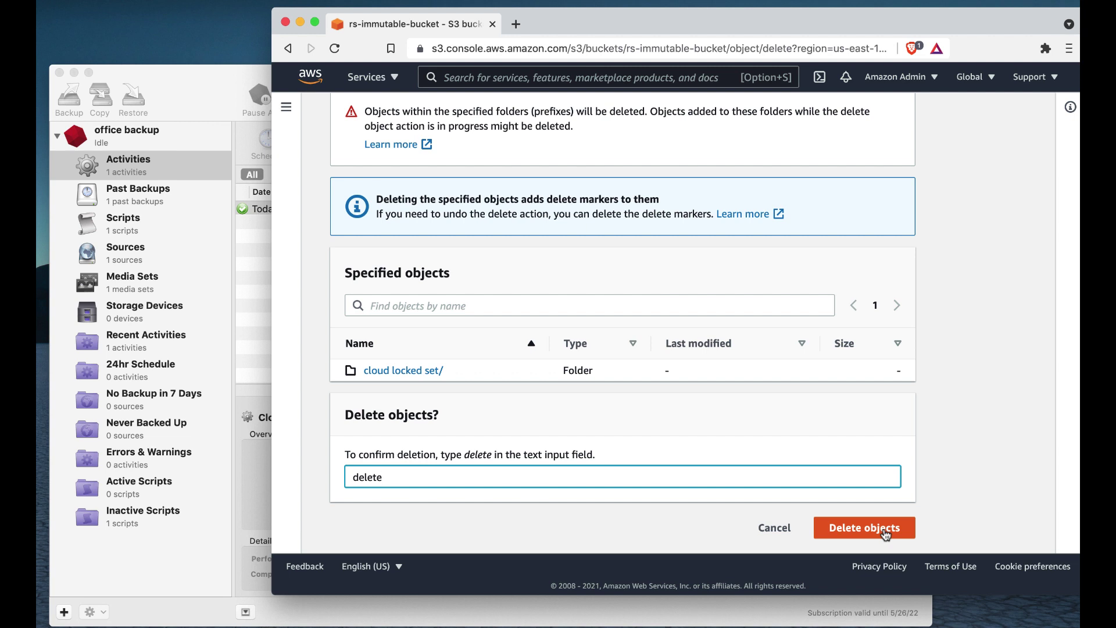
left_click(884, 530)
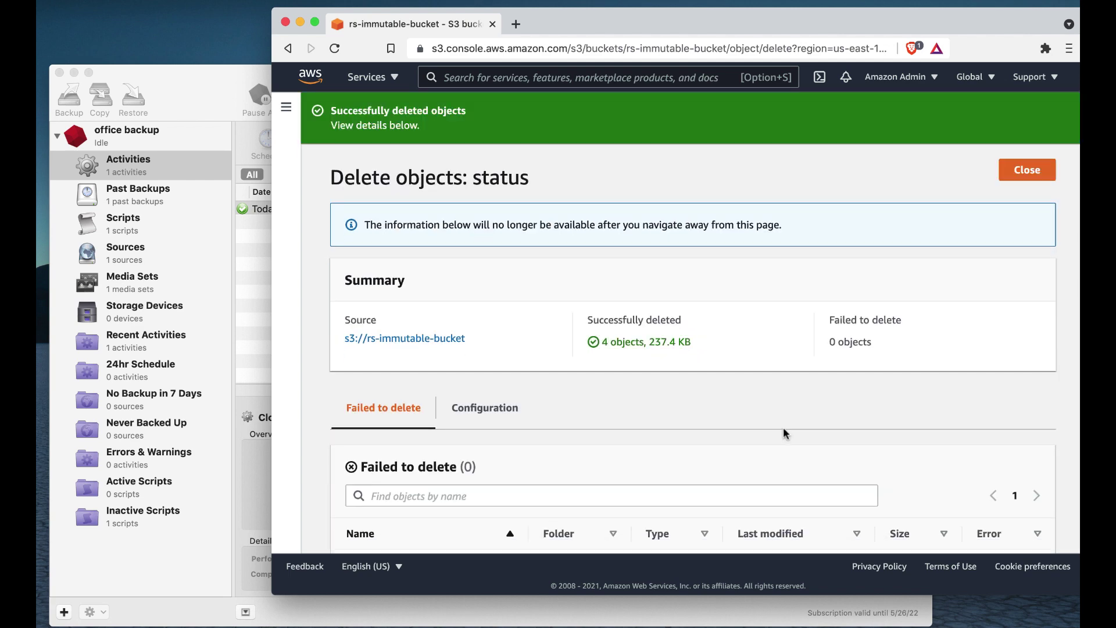
left_click(1027, 169)
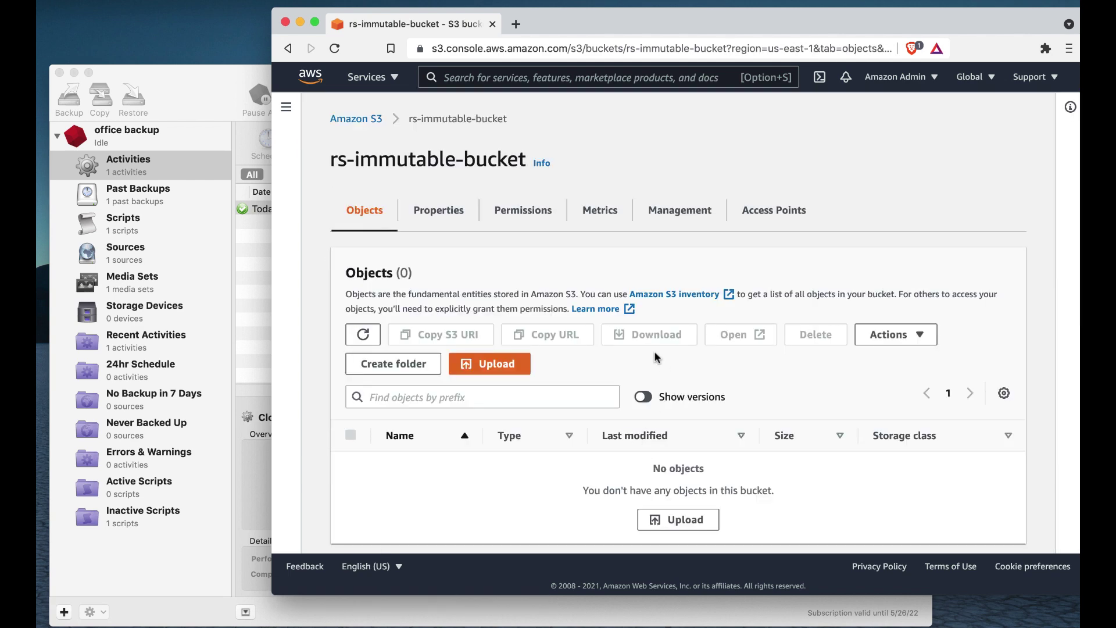
- Show object versions in rs-immutable-bucket and browse through "cloud locked set/" to the backup's innermost Desktop folder to examine its .rdb file versions
left_click(645, 397)
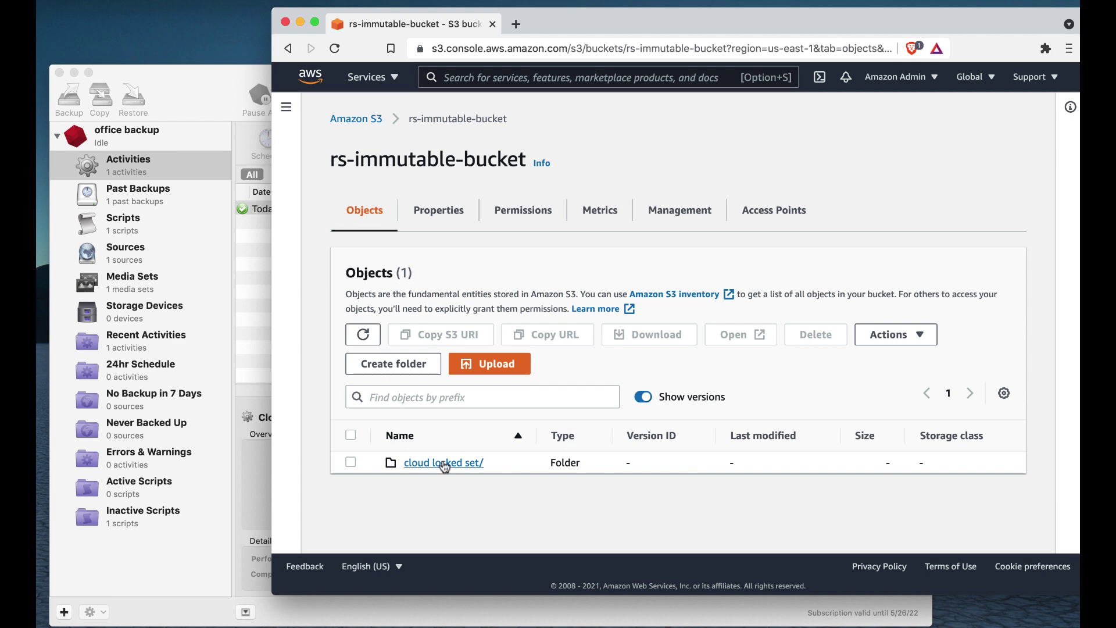
left_click(445, 463)
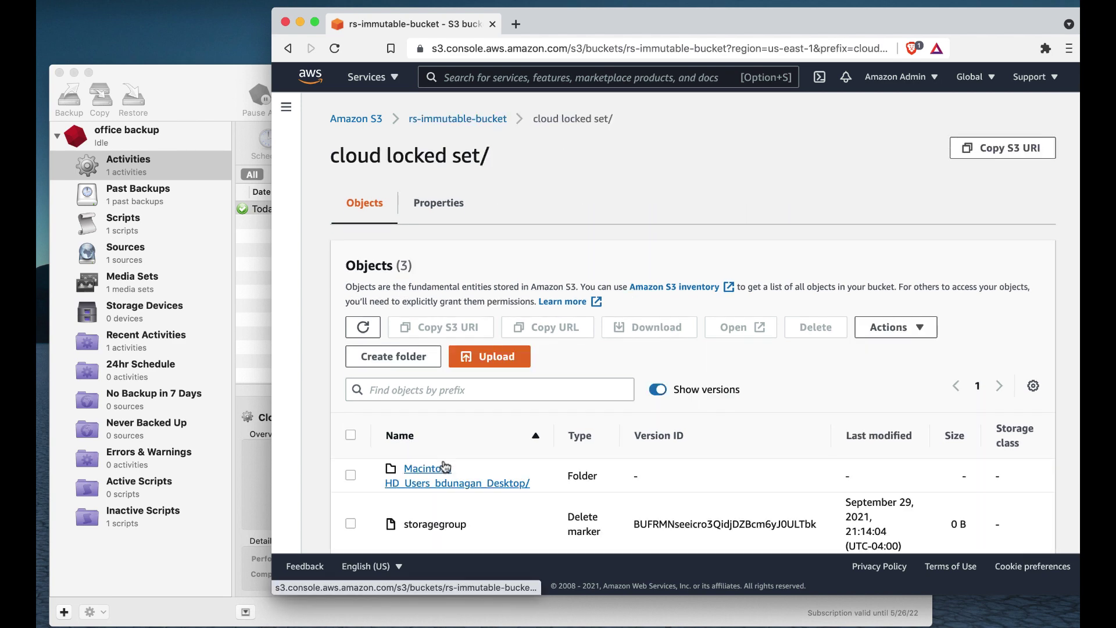
scroll(445, 466, "down", 3)
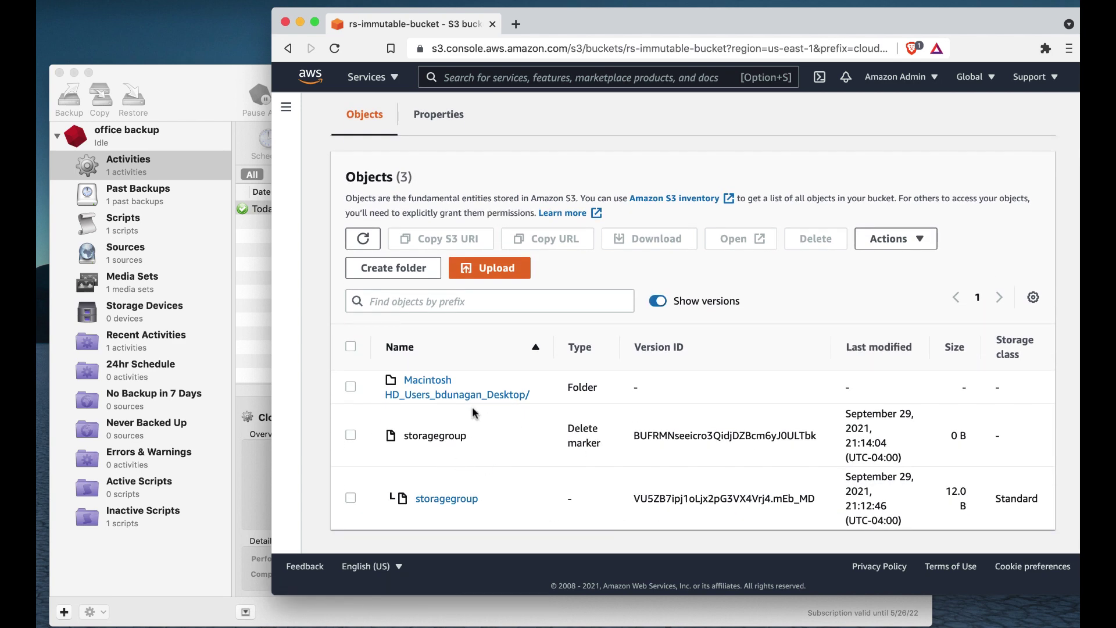
left_click(458, 394)
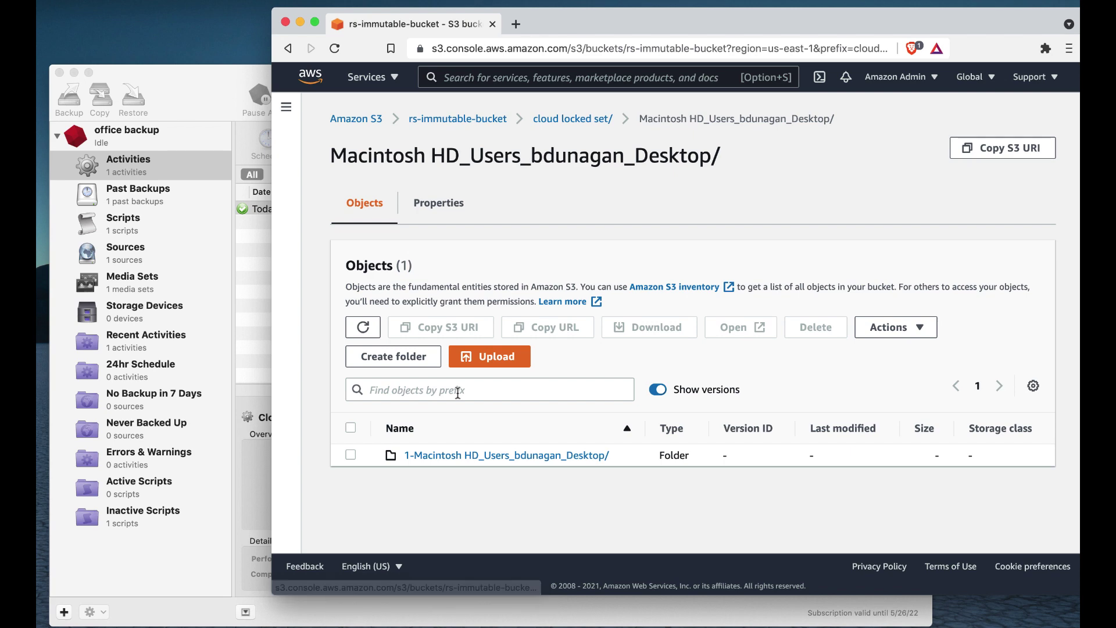
left_click(469, 457)
scroll(469, 460, "down", 2)
scroll(469, 460, "down", 1)
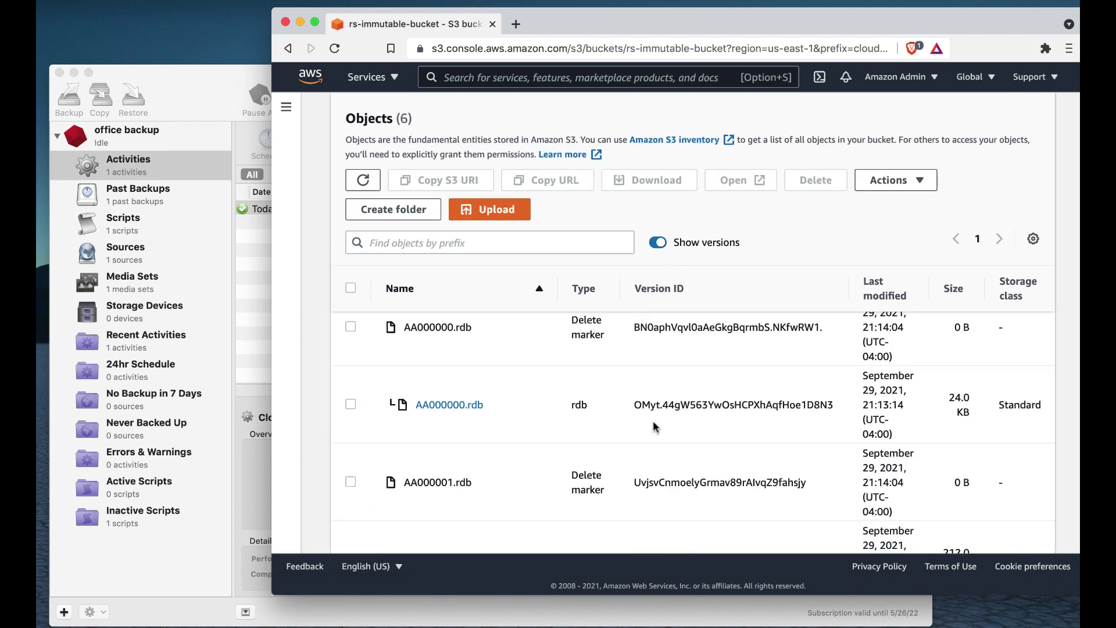
scroll(655, 428, "up", 1)
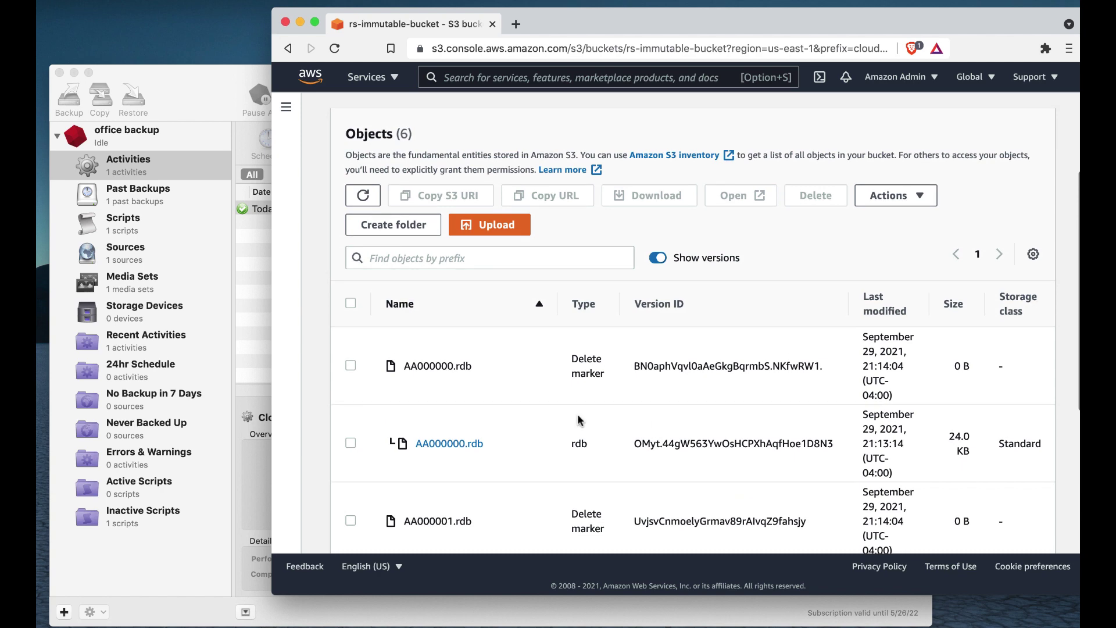
- Hide object versions in the innermost backup folder and return to the root of rs-immutable-bucket
left_click(658, 258)
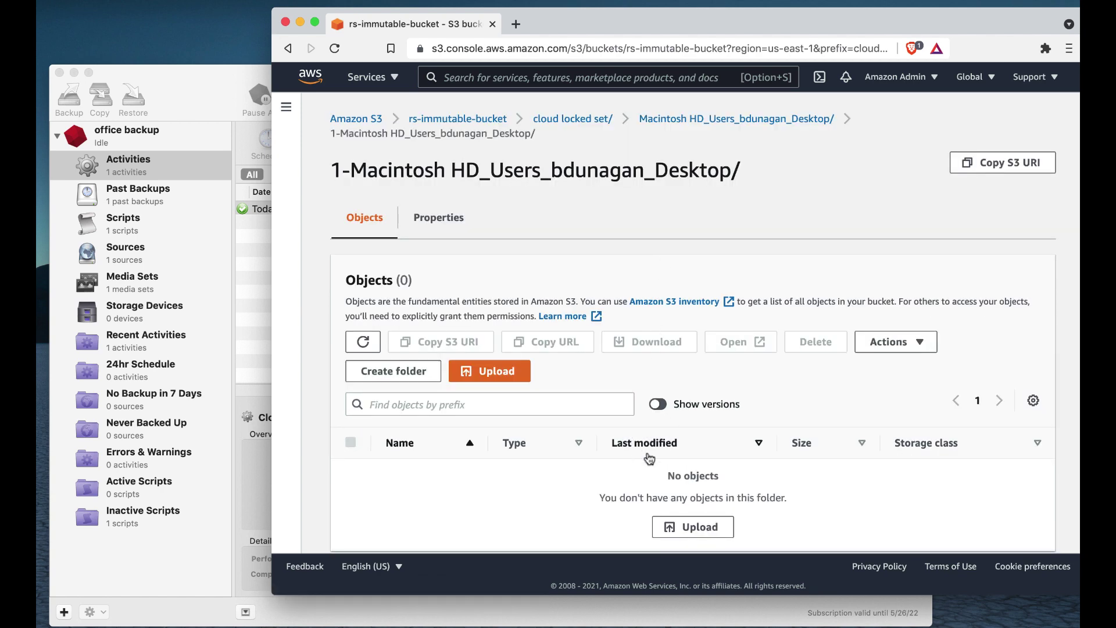
scroll(648, 507, "down", 1)
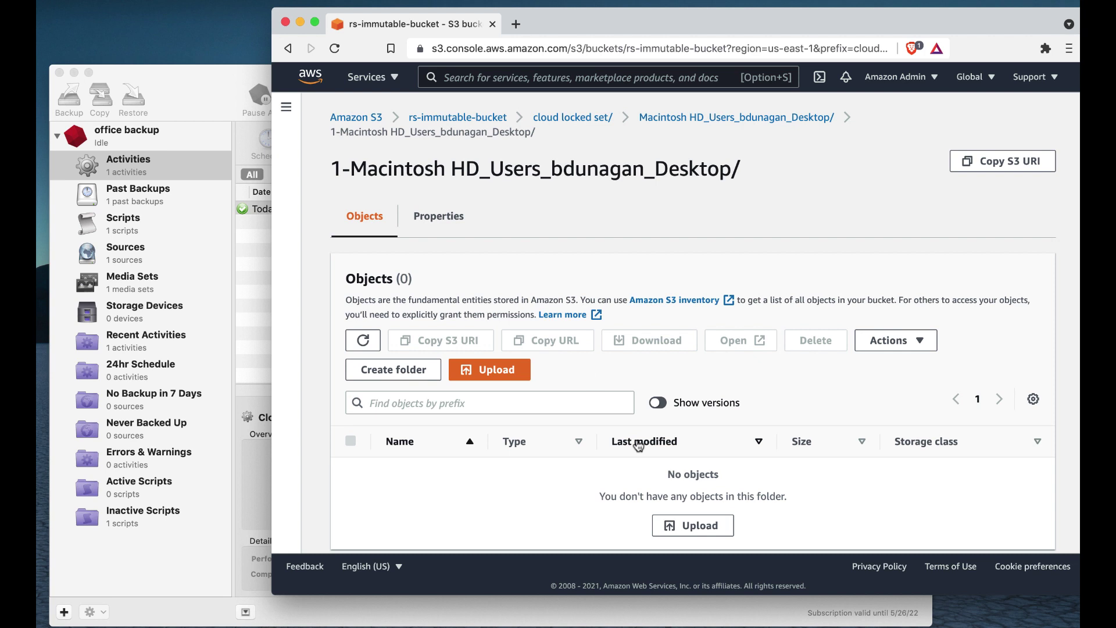
left_click(456, 119)
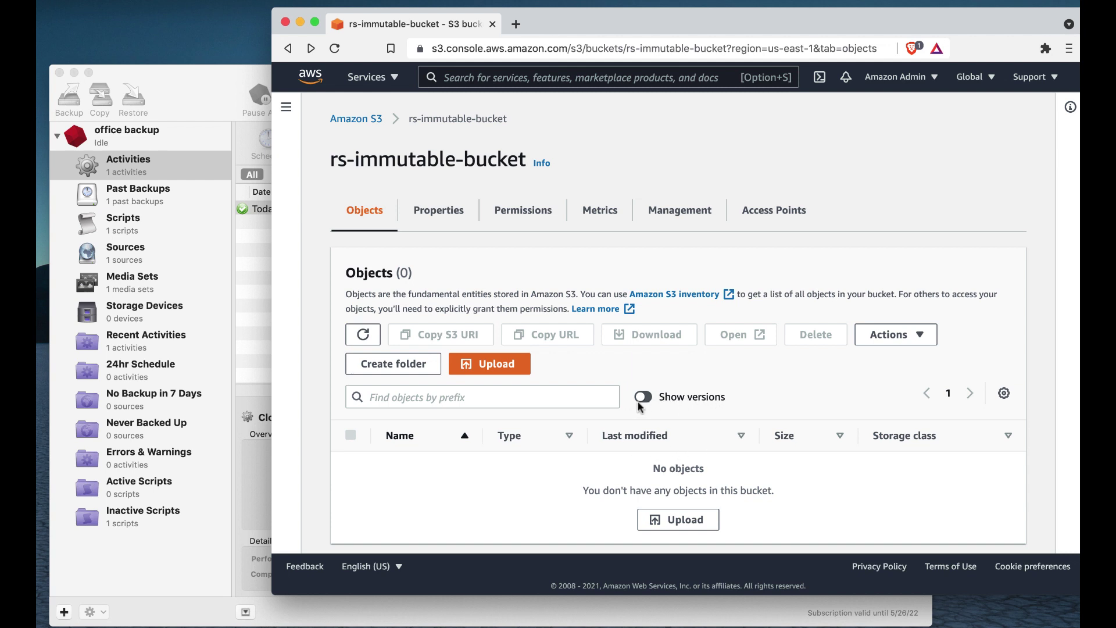
- Switch to Retrospect, start a restore of selected files and folders, and choose the Desktop backup from "cloud locked set"
left_click(193, 88)
left_click(141, 104)
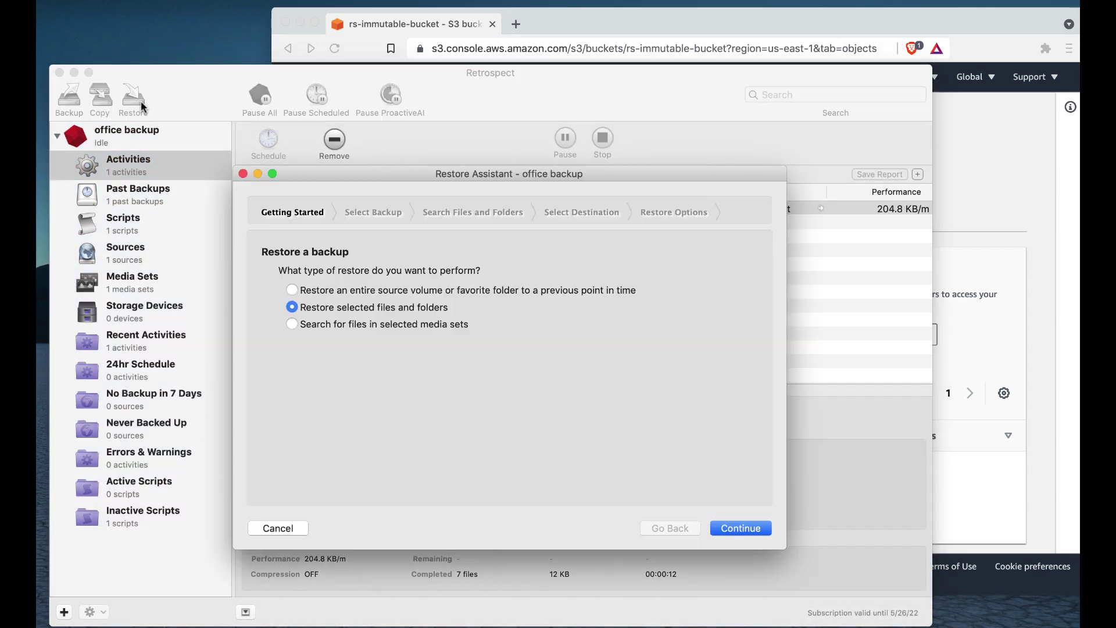
left_click(736, 528)
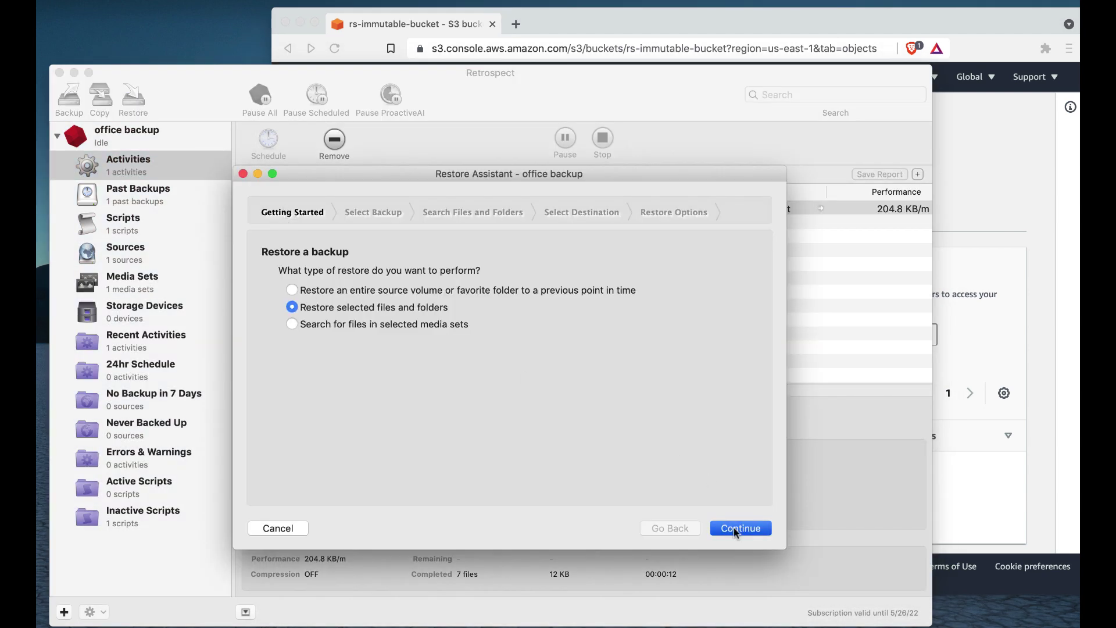
left_click(282, 327)
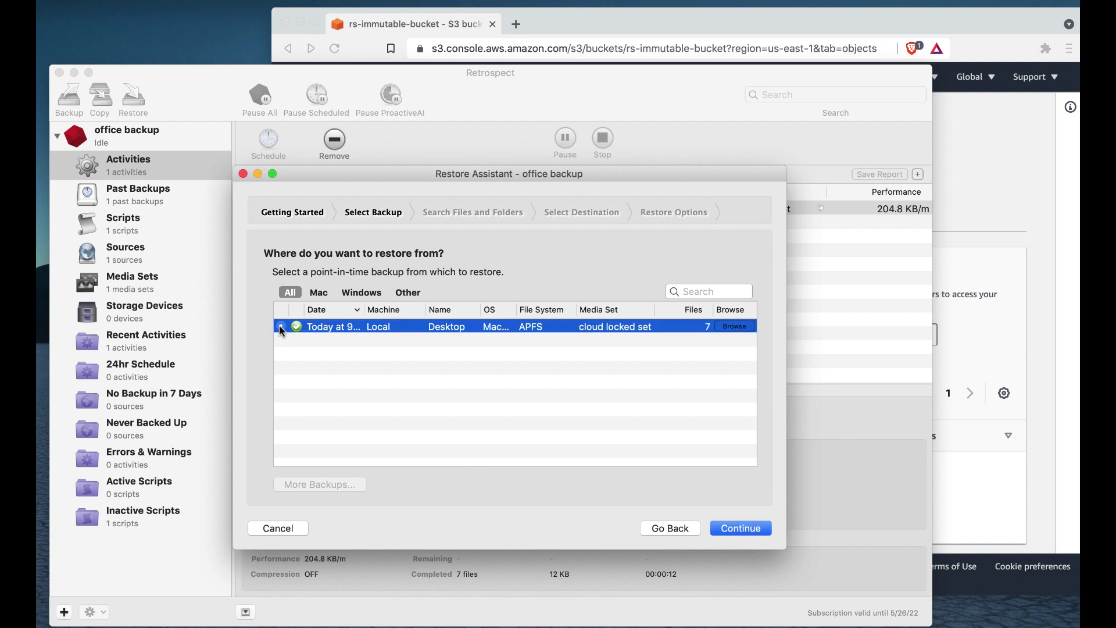
left_click(736, 528)
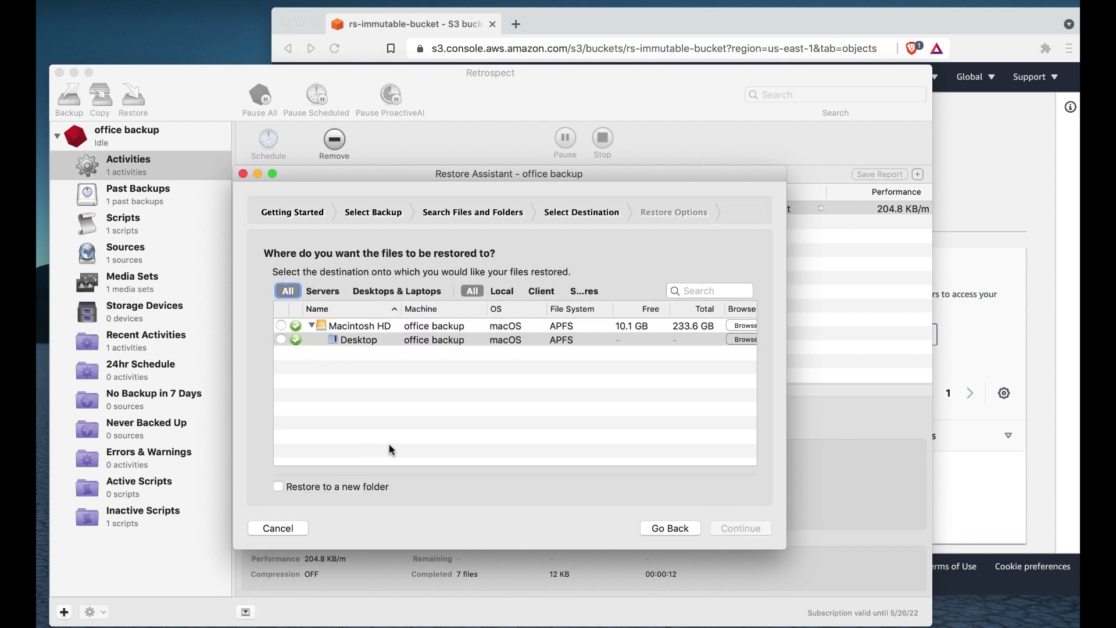
- Choose the Desktop folder under Macintosh HD as the restore destination and start the restore immediately
left_click(281, 340)
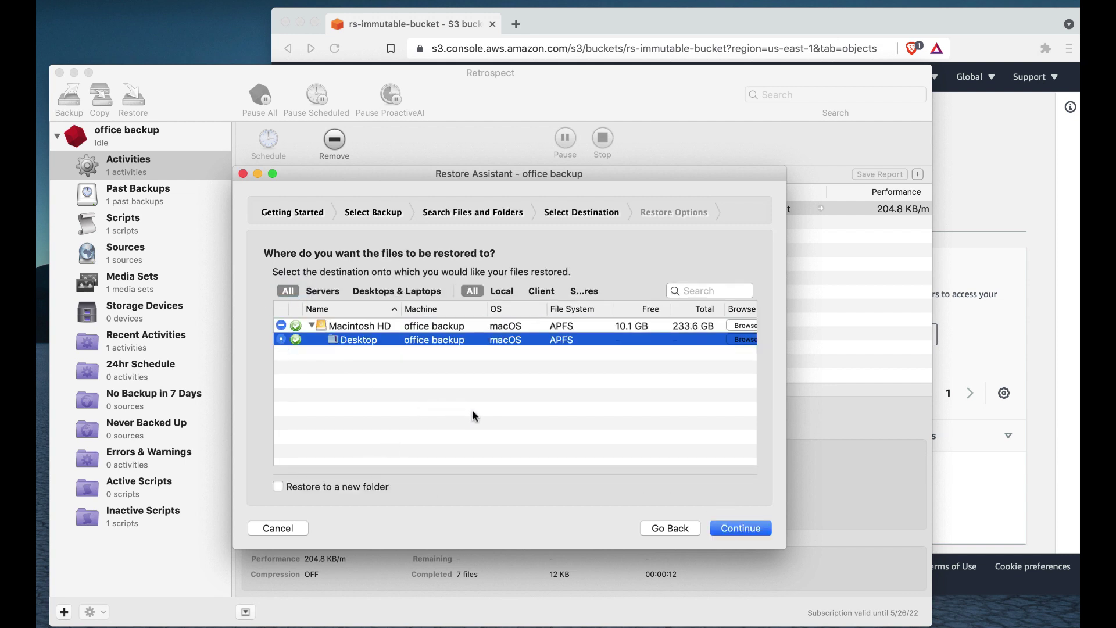
left_click(741, 530)
left_click(742, 529)
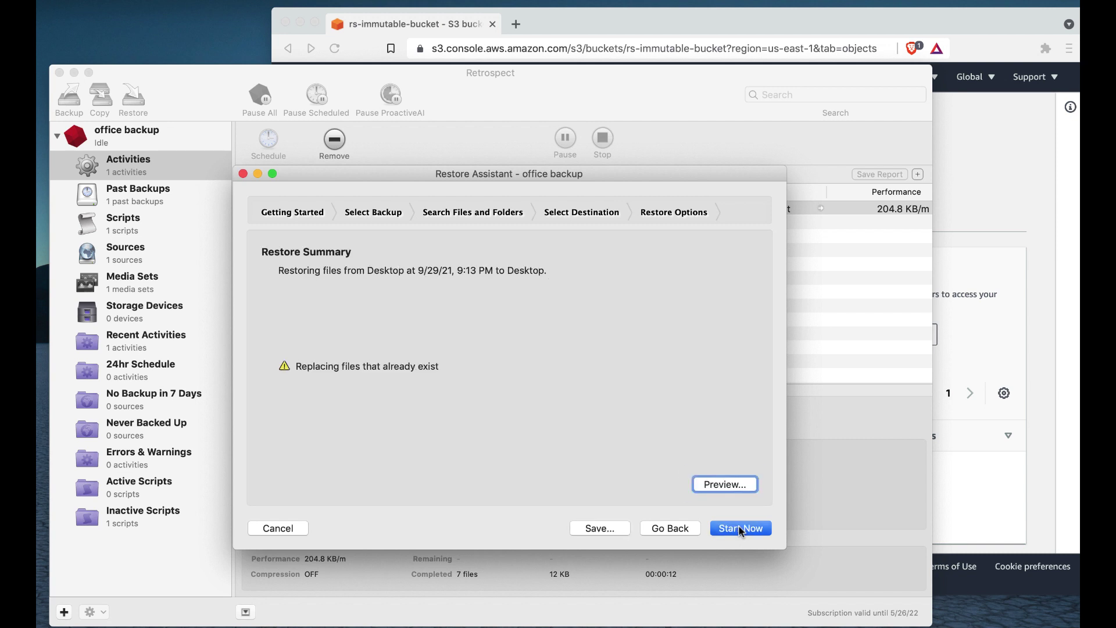
left_click(740, 527)
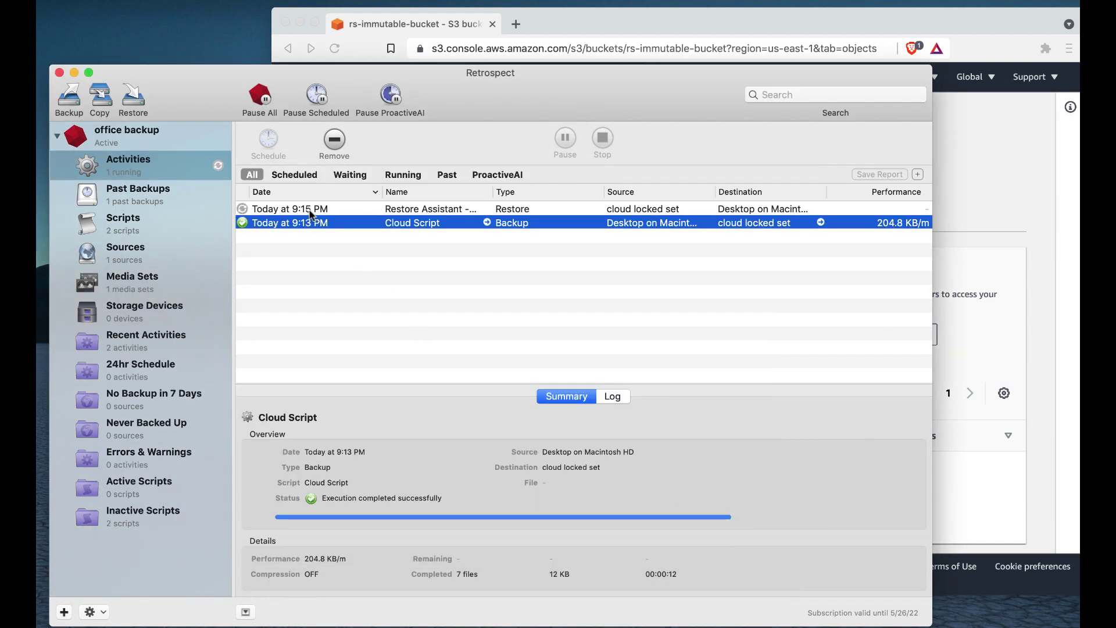
- View the restore activity's summary, and move the Retrospect and browser windows aside to check for Document.txt on the desktop
left_click(310, 212)
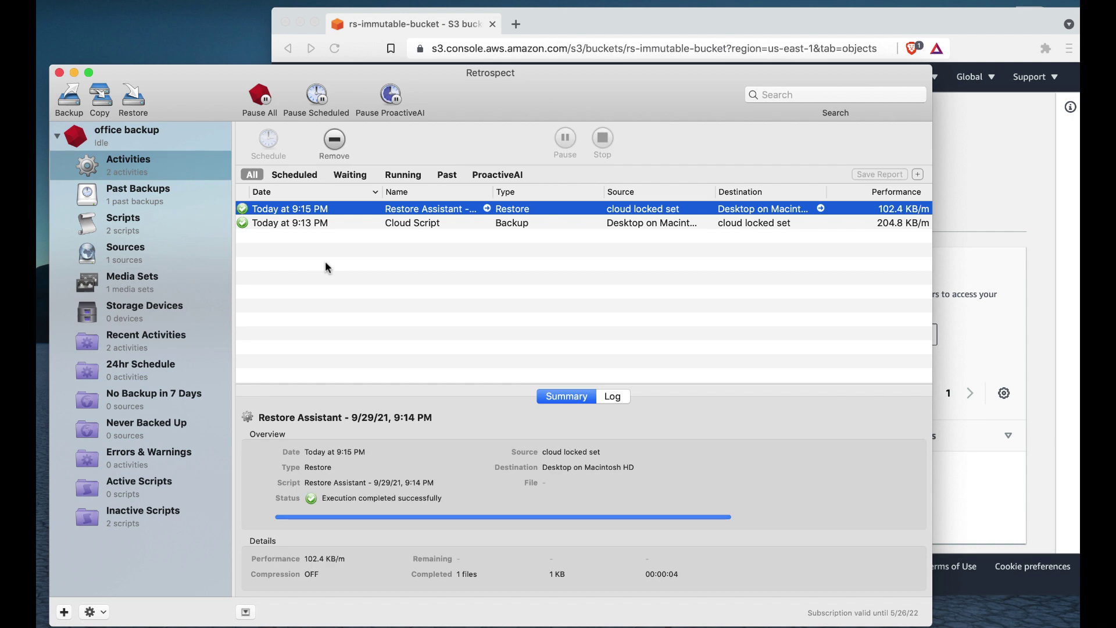
left_click_drag(194, 96, 209, 72)
left_click_drag(604, 21, 499, 26)
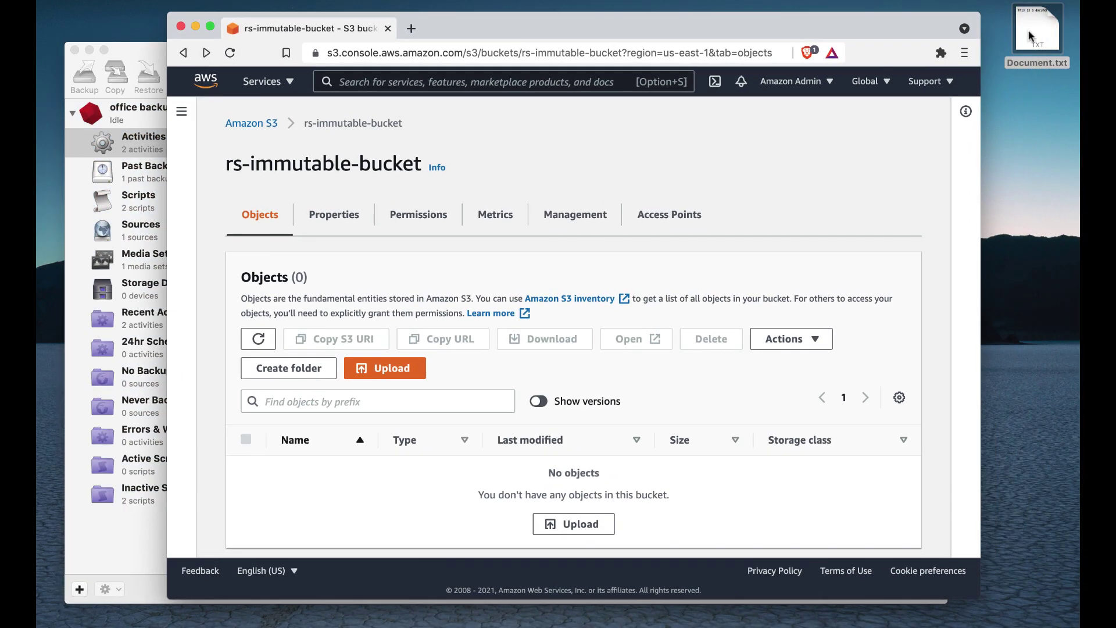